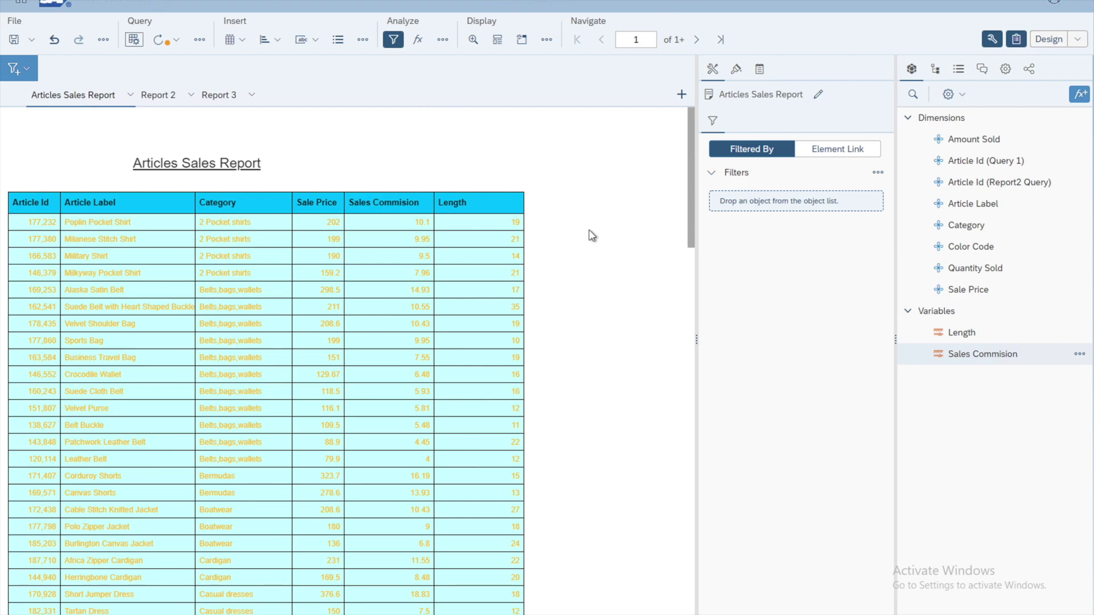
Step: Remove the Length column from the Articles Sales Report table
{"action": "left_click", "coordinate": [459, 198]}
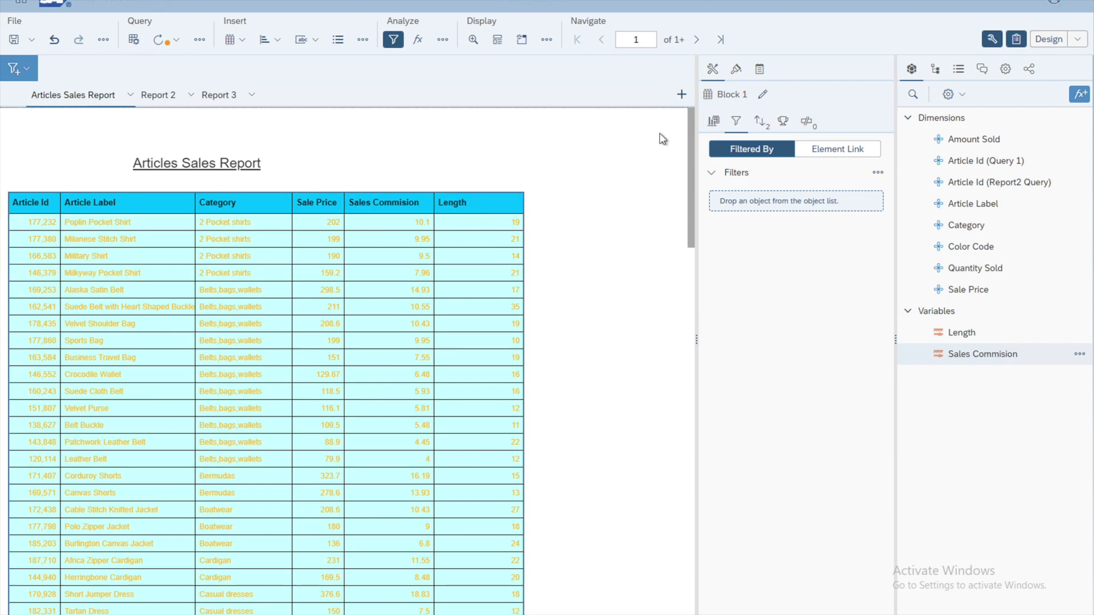
{"action": "left_click", "coordinate": [714, 122]}
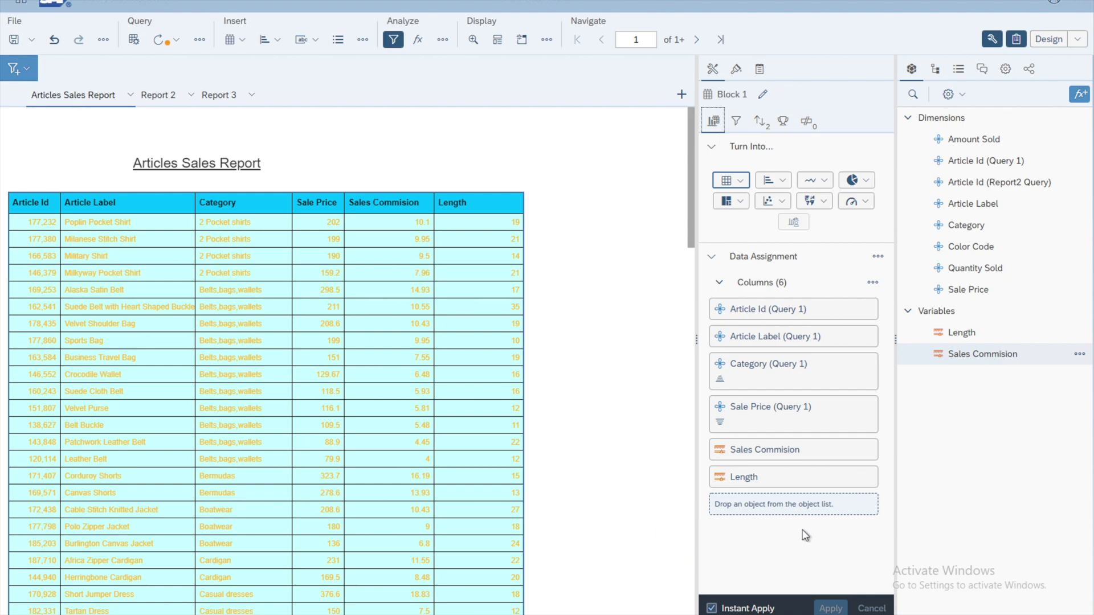
{"action": "mouse_move", "coordinate": [861, 479]}
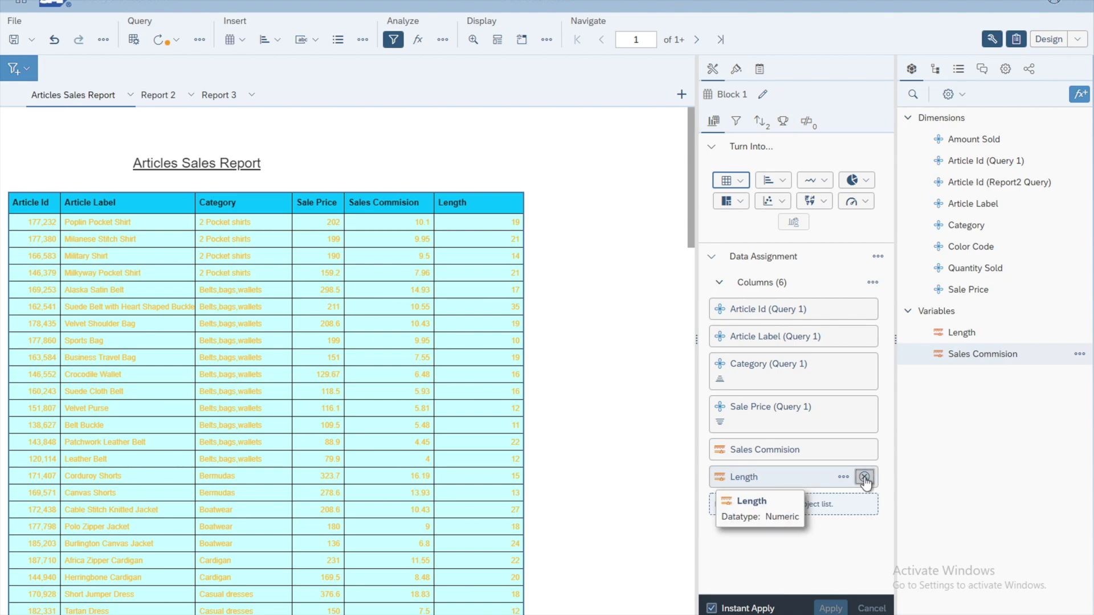
{"action": "left_click", "coordinate": [865, 478]}
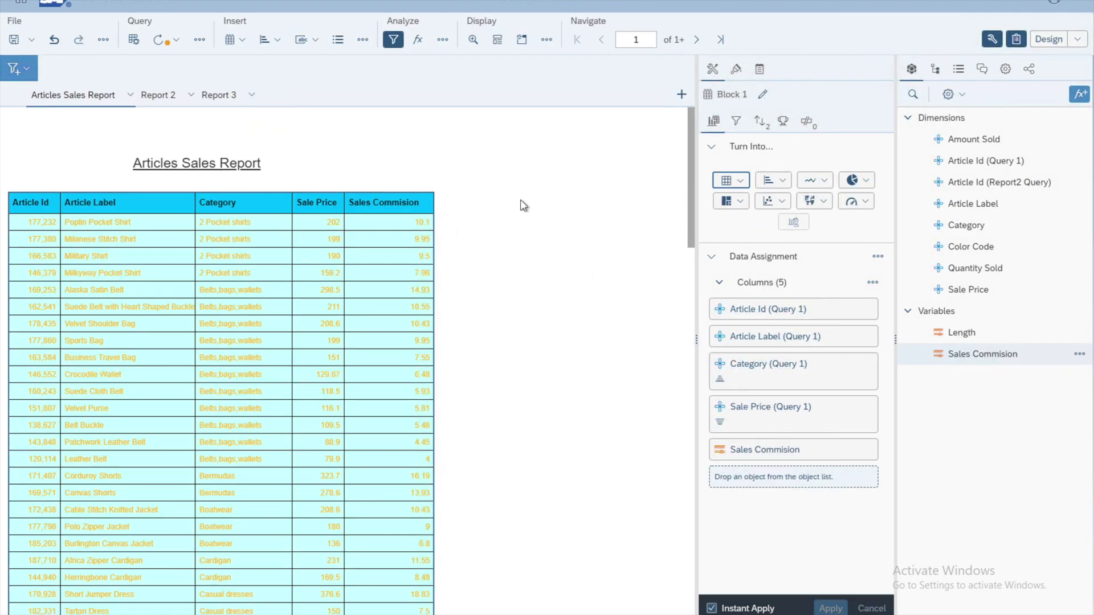
Step: Edit the report's query and add Sale Price from Article Lookup as a query filter in Query 1
{"action": "left_click", "coordinate": [134, 40]}
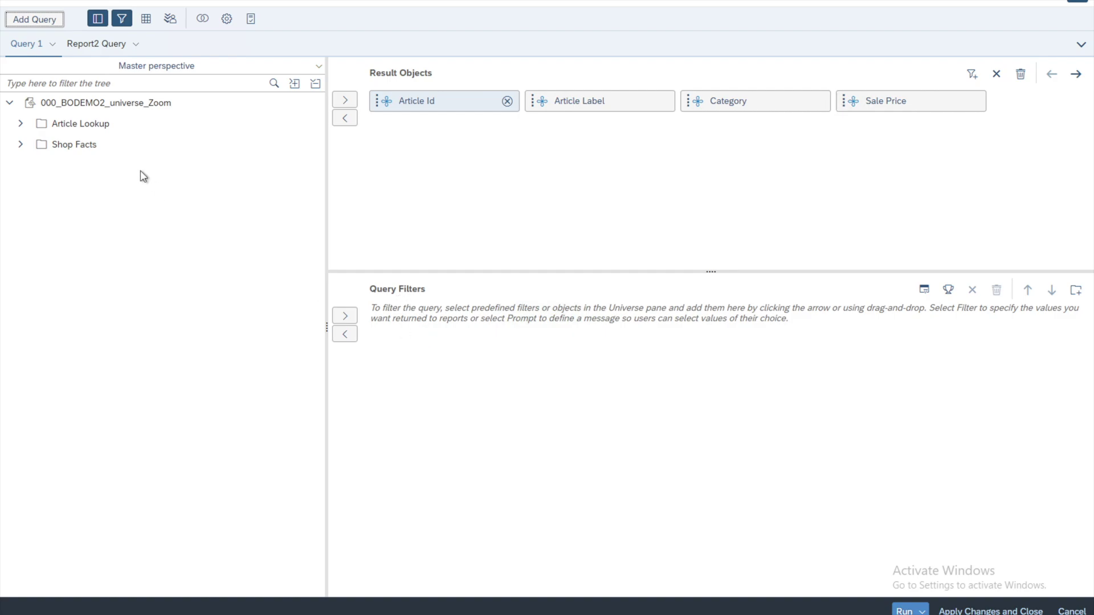
{"action": "left_click", "coordinate": [20, 125]}
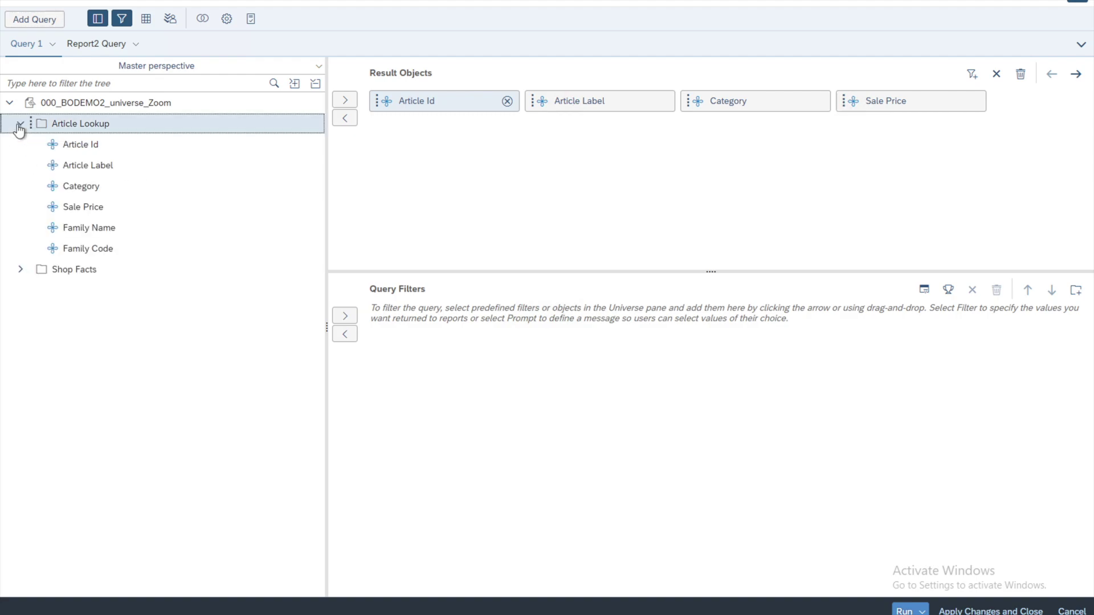
{"action": "left_click", "coordinate": [81, 210]}
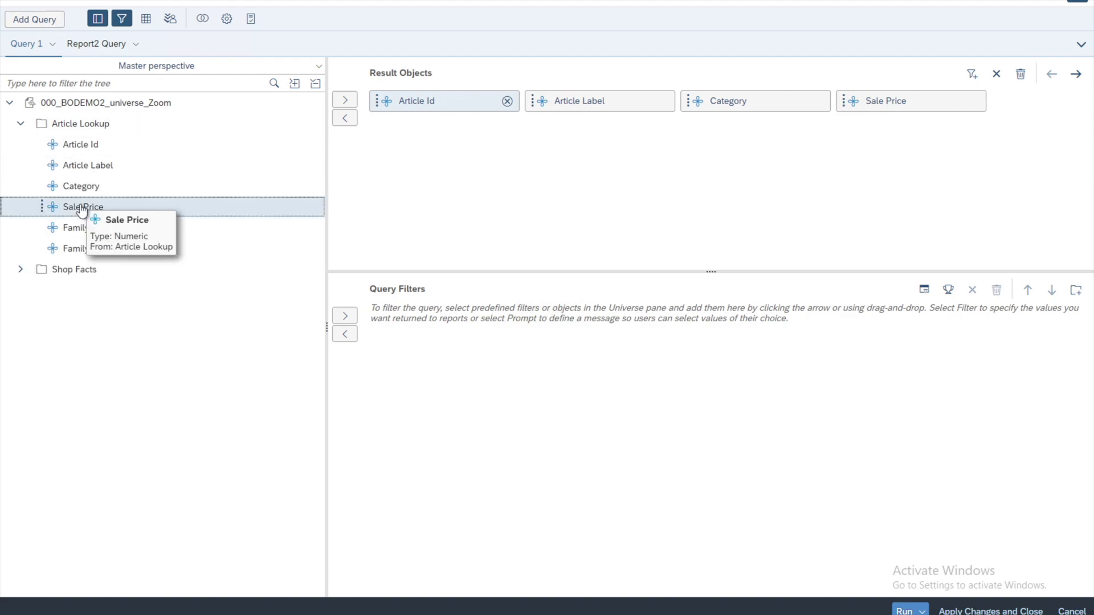
{"action": "left_click", "coordinate": [82, 211]}
{"action": "left_click_drag", "start_coordinate": [81, 210], "coordinate": [424, 340]}
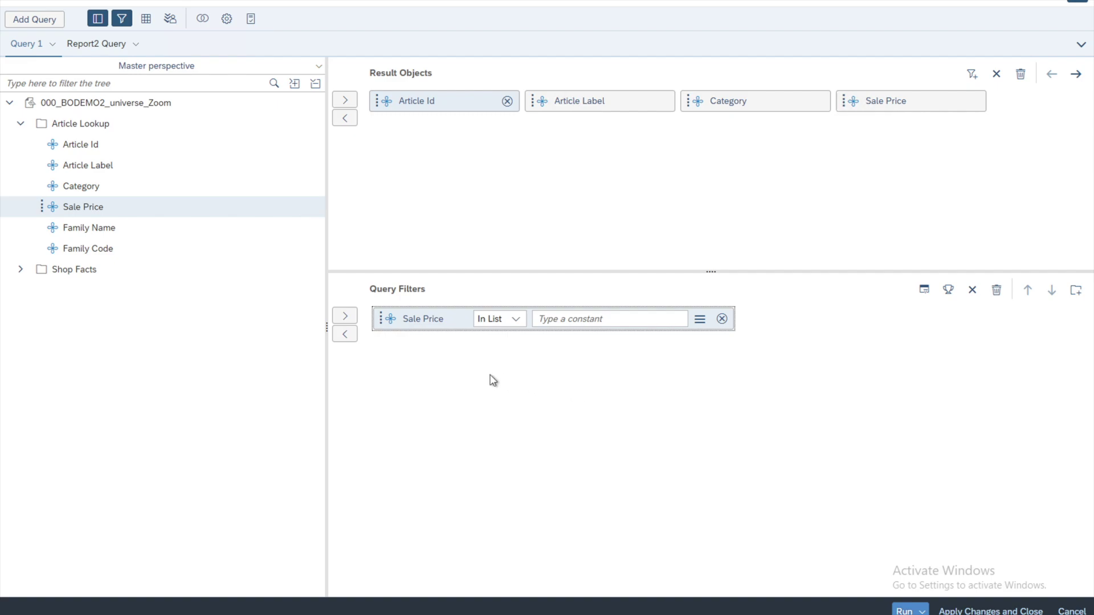
Step: Set the Sale Price query filter to Greater than with the constant 150
{"action": "left_click", "coordinate": [517, 322]}
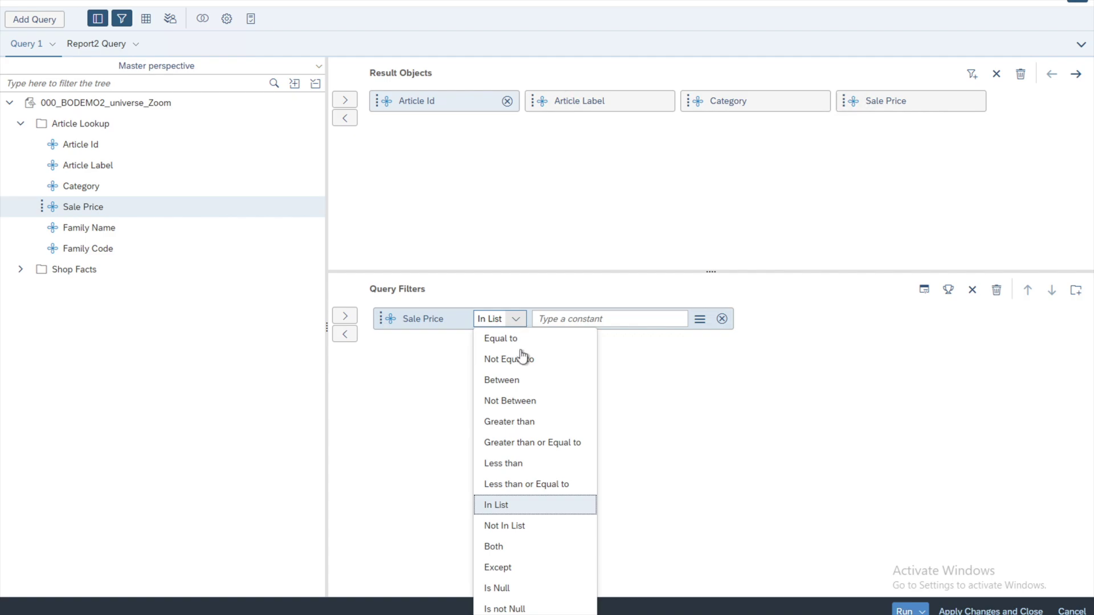
{"action": "left_click", "coordinate": [526, 429]}
{"action": "left_click", "coordinate": [652, 319]}
{"action": "type", "text": "150"}
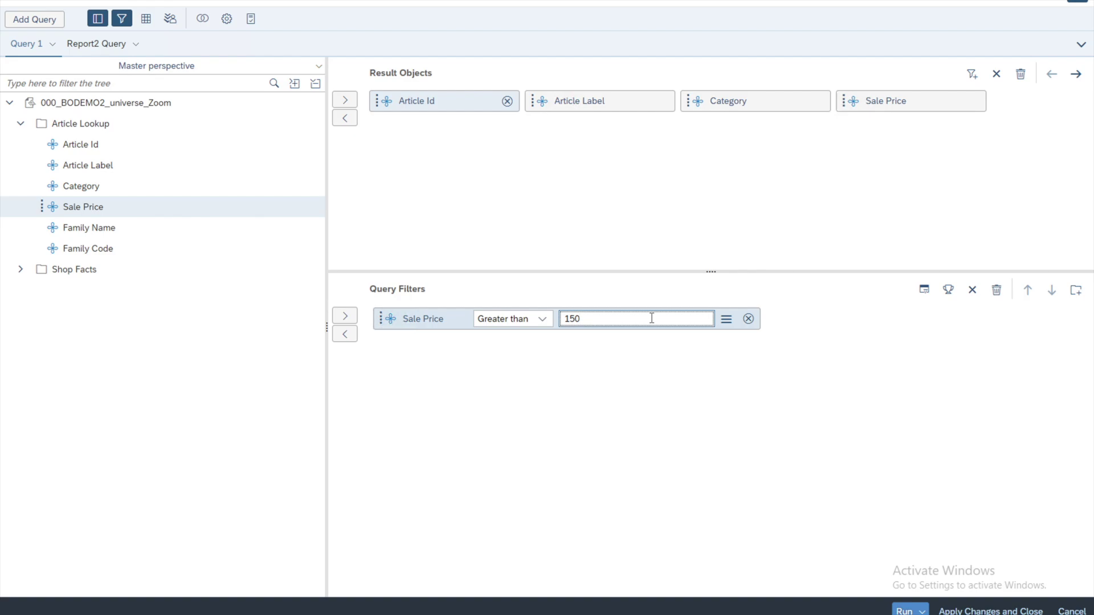
{"action": "left_click", "coordinate": [600, 375]}
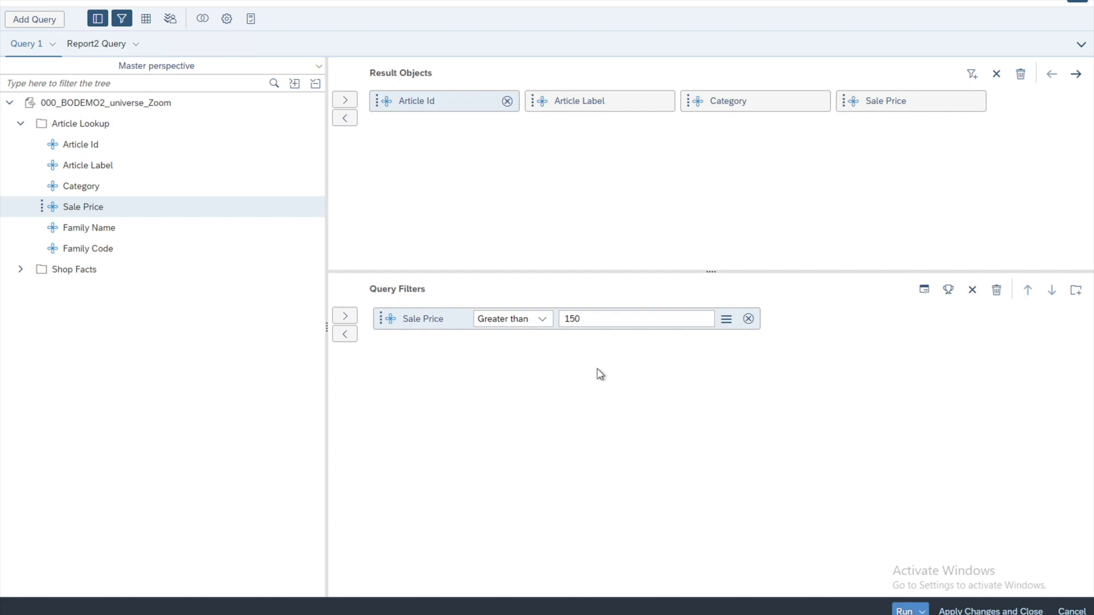
Step: Change the Sale Price filter's constant to 200 and run the query
{"action": "left_click", "coordinate": [602, 321]}
{"action": "key", "text": "BackSpace"}
{"action": "key", "text": "BackSpace"}
{"action": "key", "text": "BackSpace"}
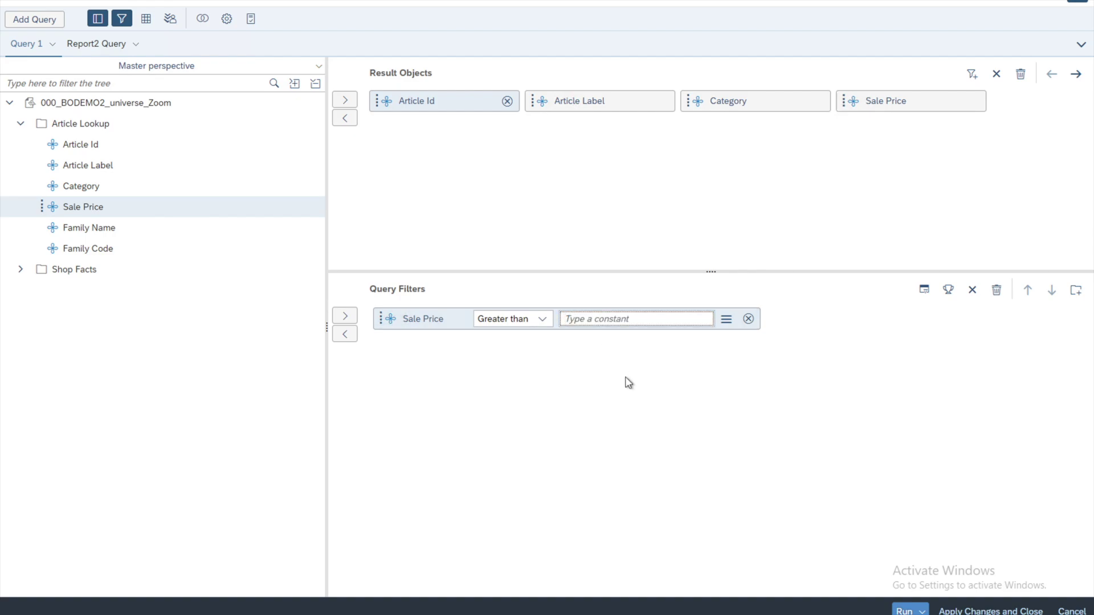
{"action": "type", "text": "200"}
{"action": "left_click", "coordinate": [628, 382]}
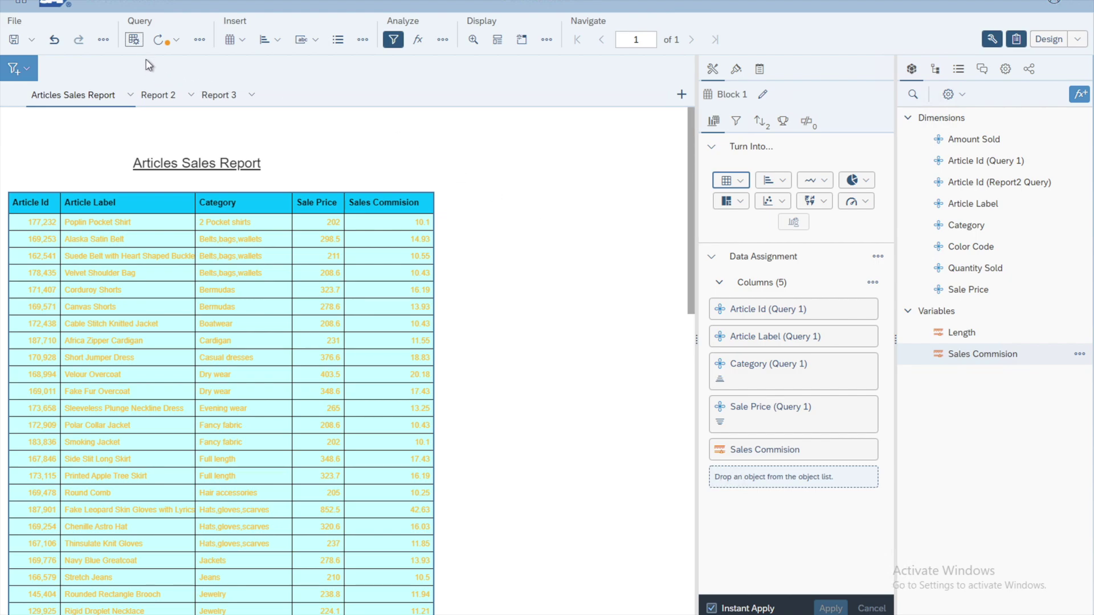
Step: Reopen the query, set the Sale Price filter's constant to 300 and run it
{"action": "left_click", "coordinate": [134, 40]}
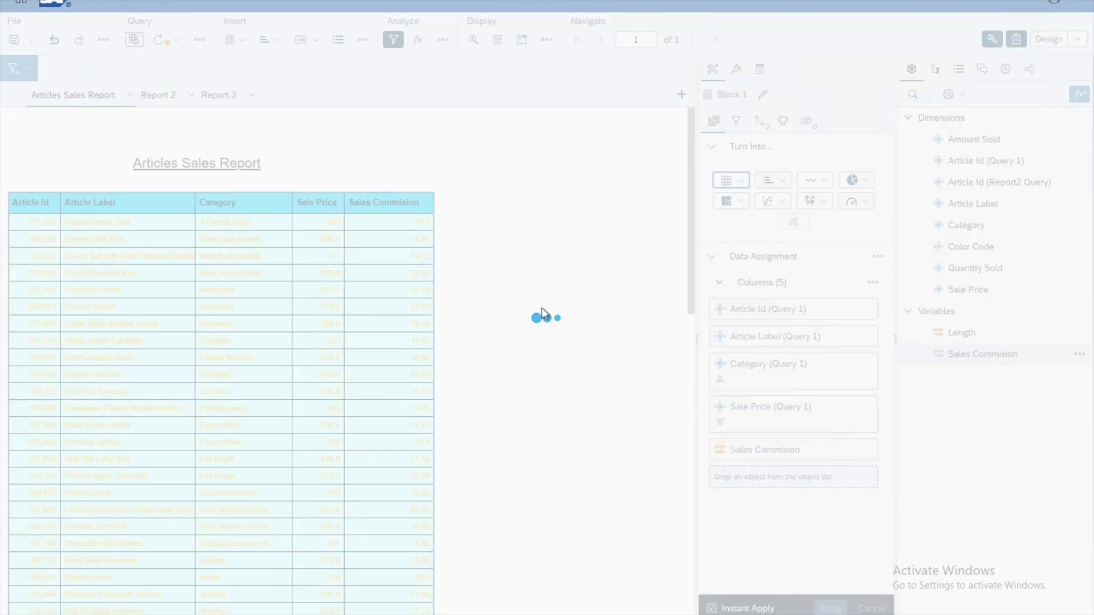
{"action": "left_click", "coordinate": [627, 319]}
{"action": "key", "text": "BackSpace"}
{"action": "key", "text": "BackSpace"}
{"action": "key", "text": "BackSpace"}
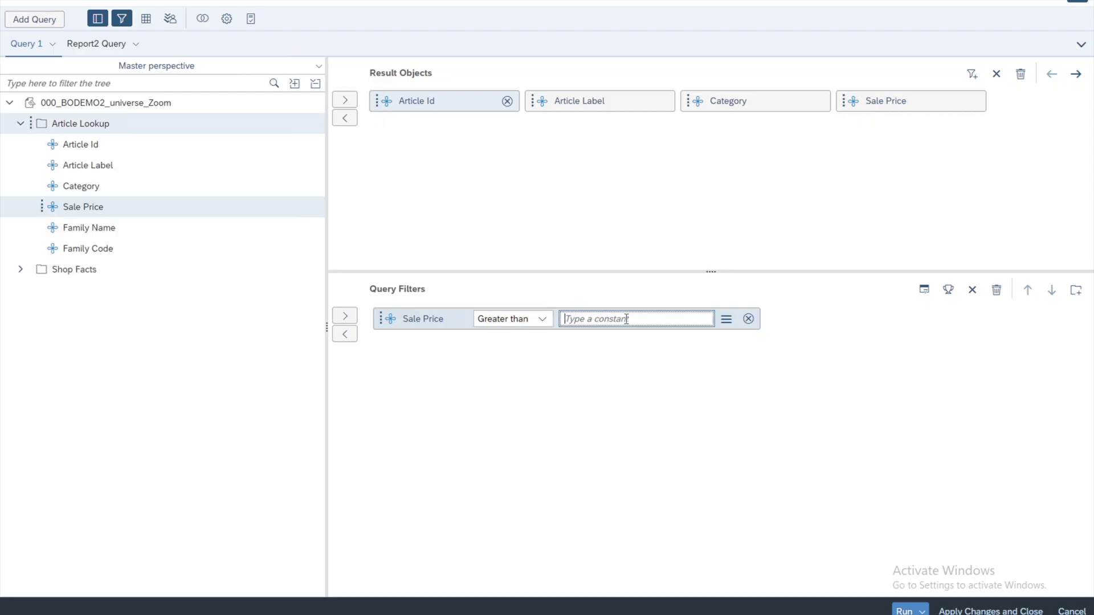
{"action": "type", "text": "300"}
{"action": "left_click", "coordinate": [905, 611]}
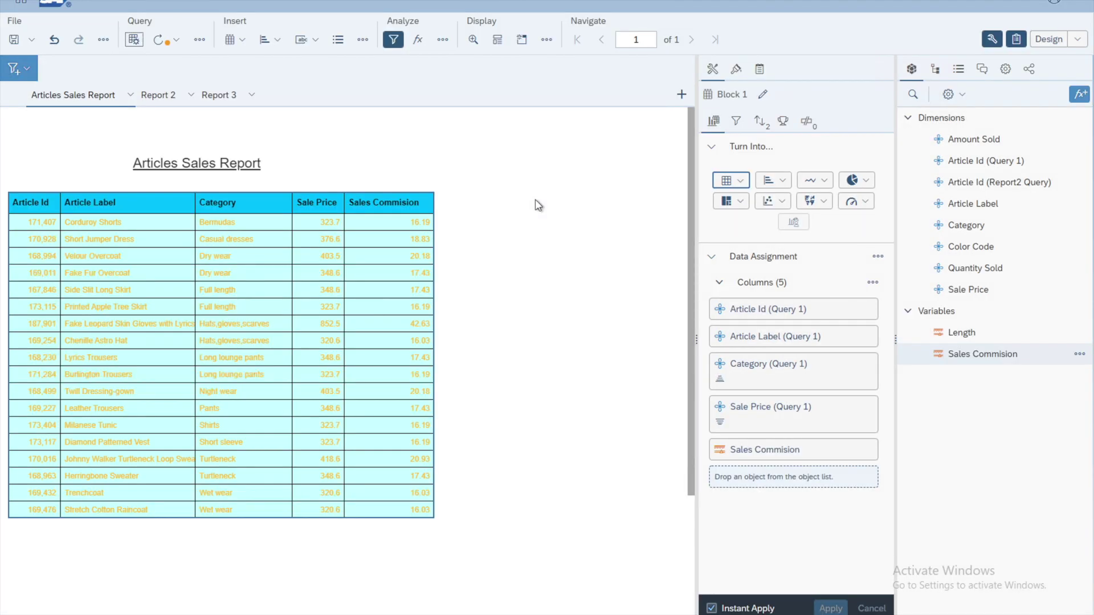
Step: Switch the document to Reading mode and refresh the Articles Sales Report data
{"action": "left_click", "coordinate": [1078, 40]}
{"action": "left_click", "coordinate": [1031, 59]}
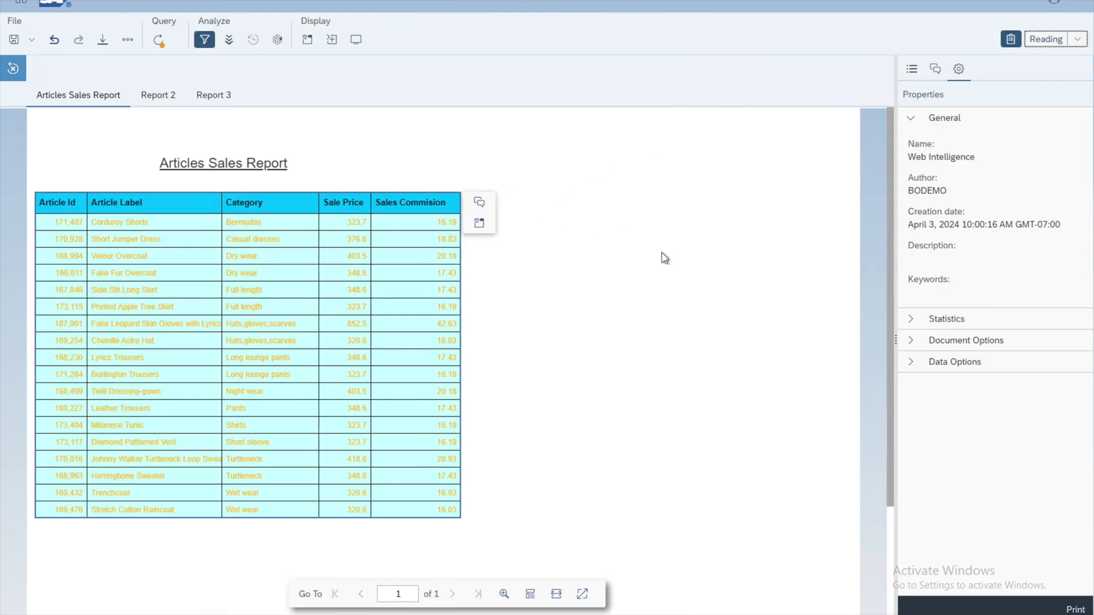
{"action": "left_click", "coordinate": [574, 471]}
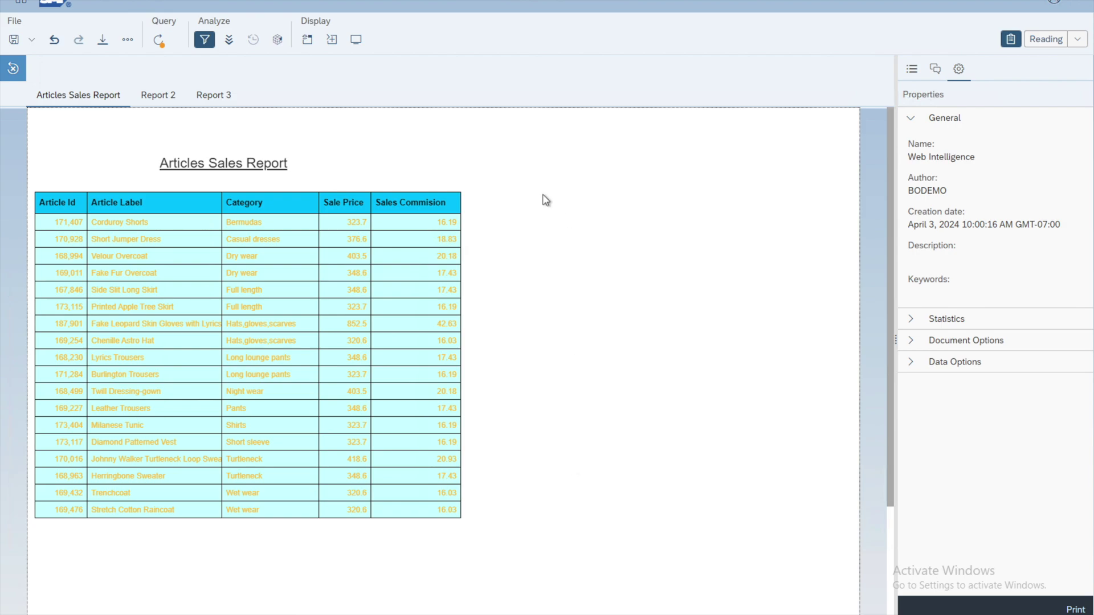
{"action": "left_click", "coordinate": [159, 40]}
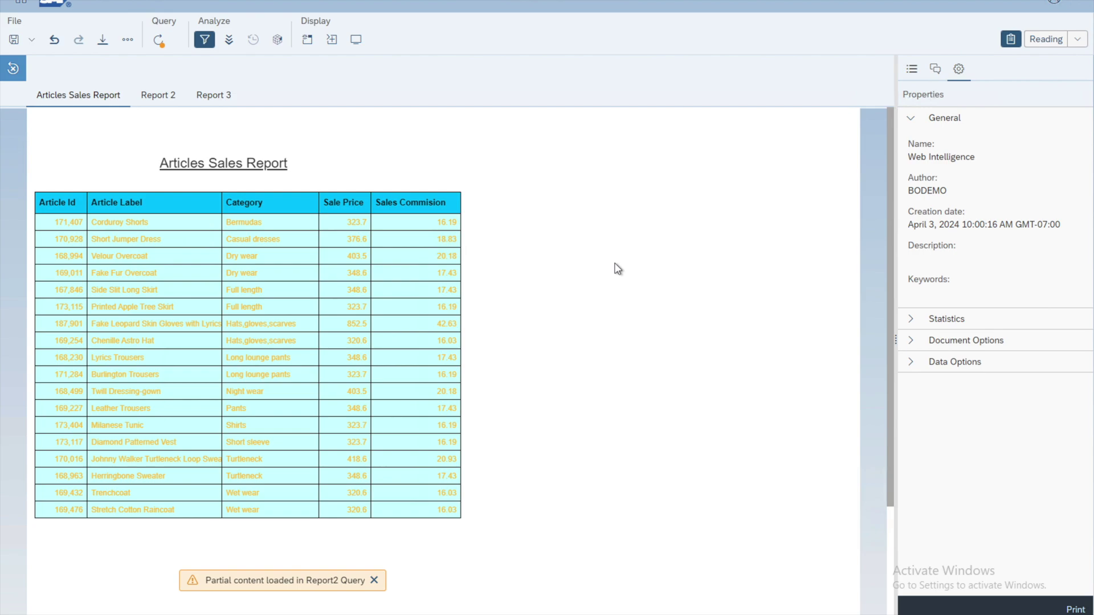
Step: Return to Design mode and reopen the query to review the value source options of the Sale Price filter
{"action": "left_click", "coordinate": [1077, 50]}
{"action": "left_click", "coordinate": [1023, 79]}
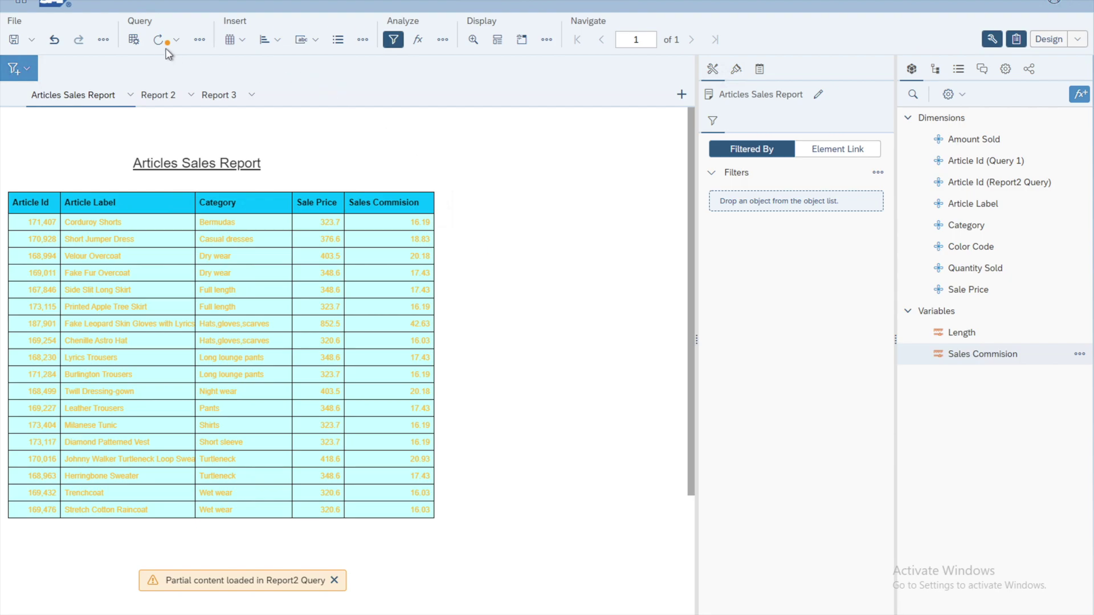
{"action": "left_click", "coordinate": [133, 39]}
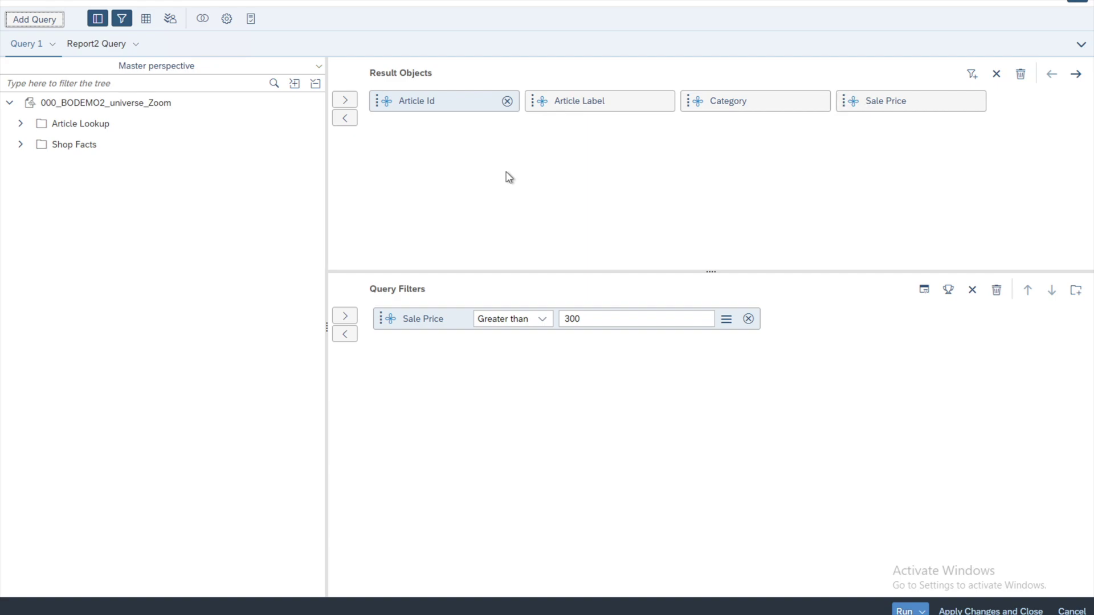
{"action": "left_click", "coordinate": [606, 319]}
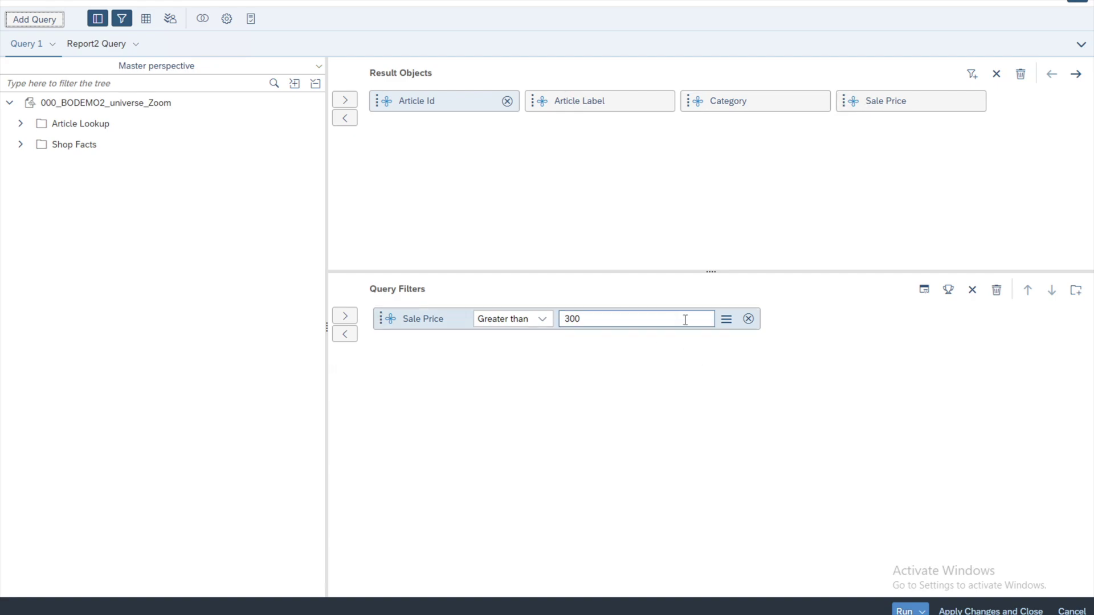
{"action": "left_click", "coordinate": [727, 325]}
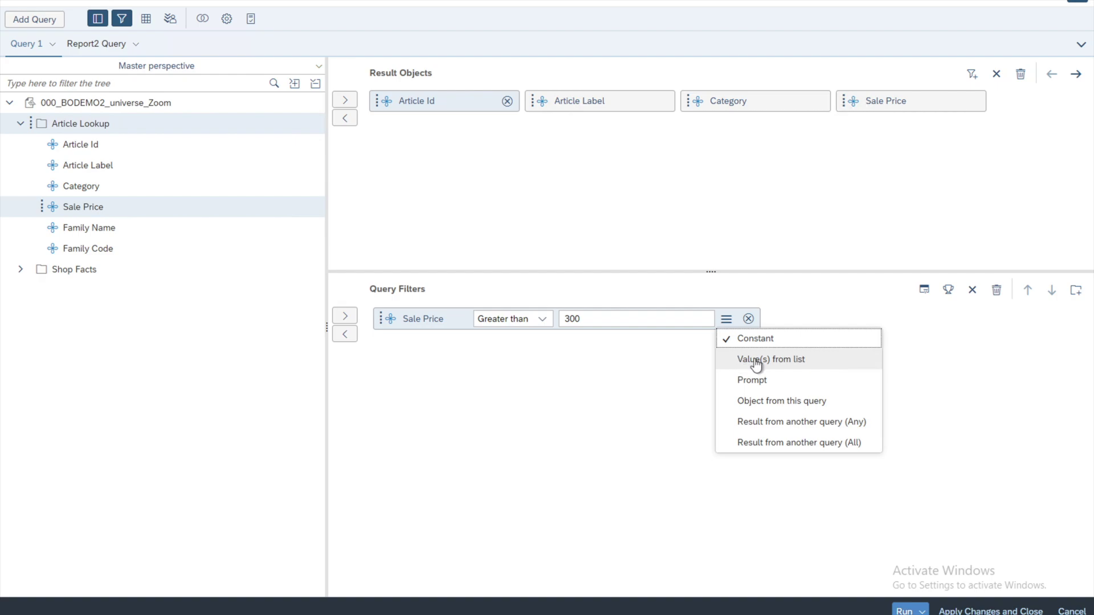
{"action": "left_click", "coordinate": [616, 367]}
Step: Set the Sale Price filter's constant to 600 in Query 1
{"action": "left_click", "coordinate": [584, 319]}
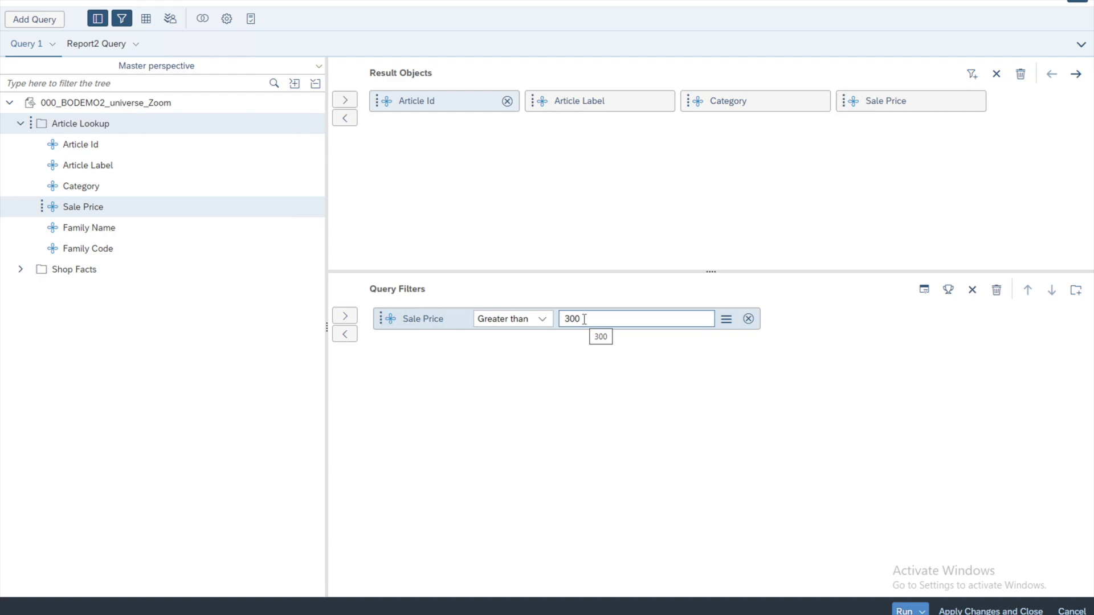
{"action": "left_click", "coordinate": [519, 379]}
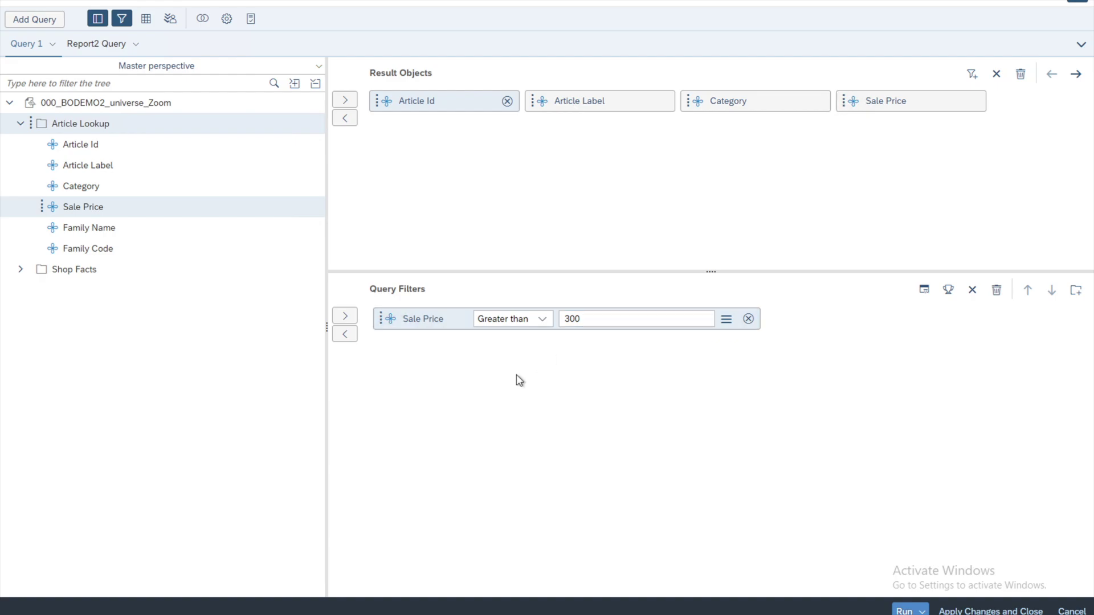
{"action": "left_click", "coordinate": [573, 320]}
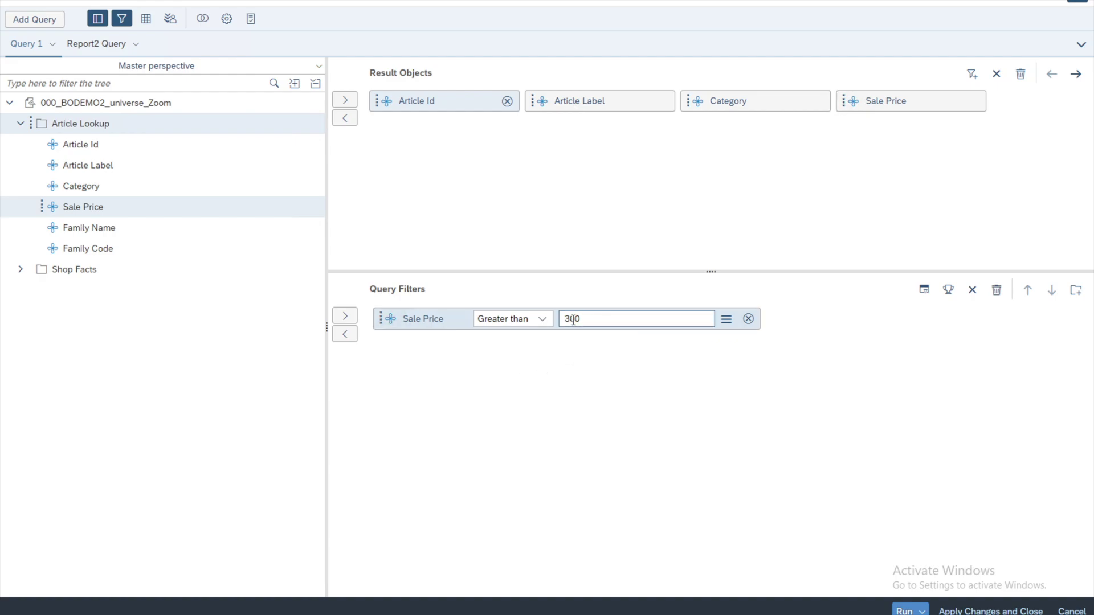
{"action": "left_click", "coordinate": [610, 316]}
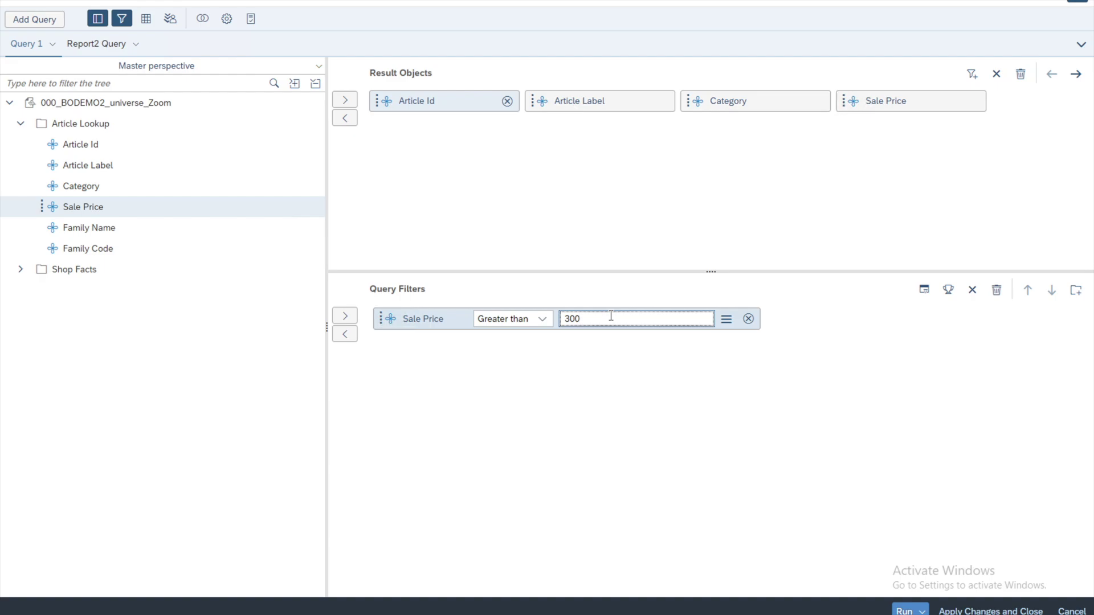
{"action": "key", "text": "BackSpace"}
{"action": "key", "text": "BackSpace"}
{"action": "key", "text": "BackSpace"}
{"action": "type", "text": "600"}
{"action": "left_click", "coordinate": [616, 380]}
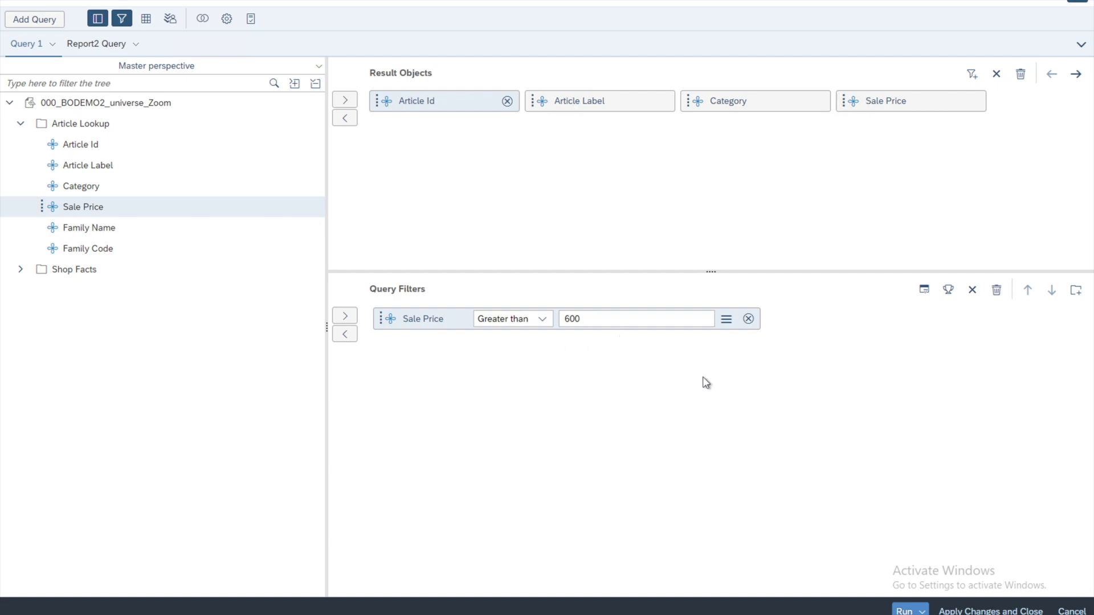
Step: Switch the Sale Price filter in Query 1 to values from a list, load the list and select 210
{"action": "left_click", "coordinate": [597, 320]}
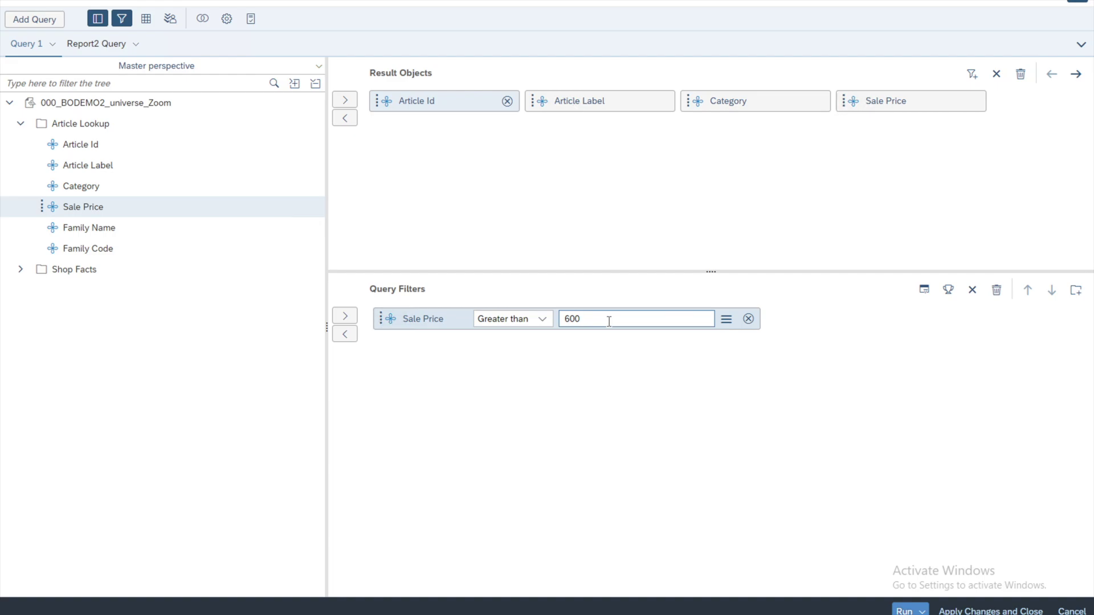
{"action": "left_click", "coordinate": [727, 321]}
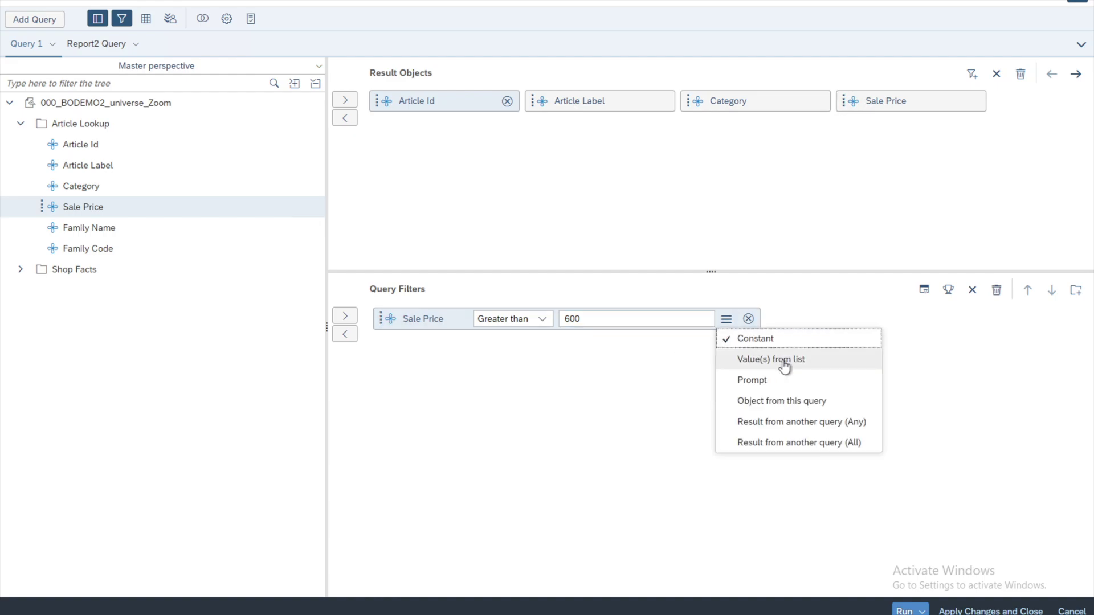
{"action": "left_click", "coordinate": [785, 365]}
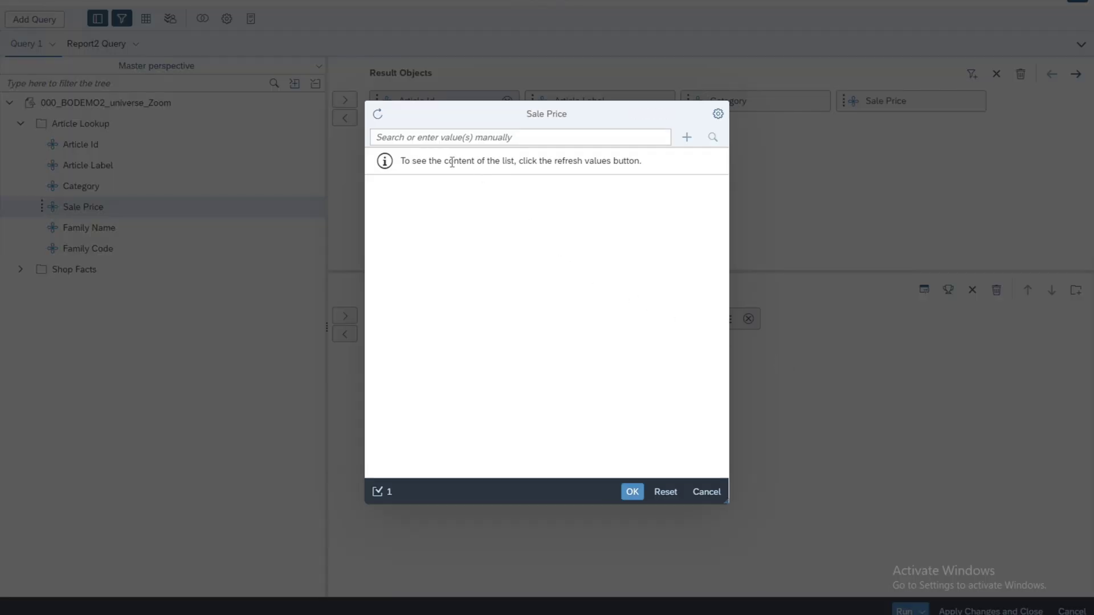
{"action": "left_click", "coordinate": [379, 118]}
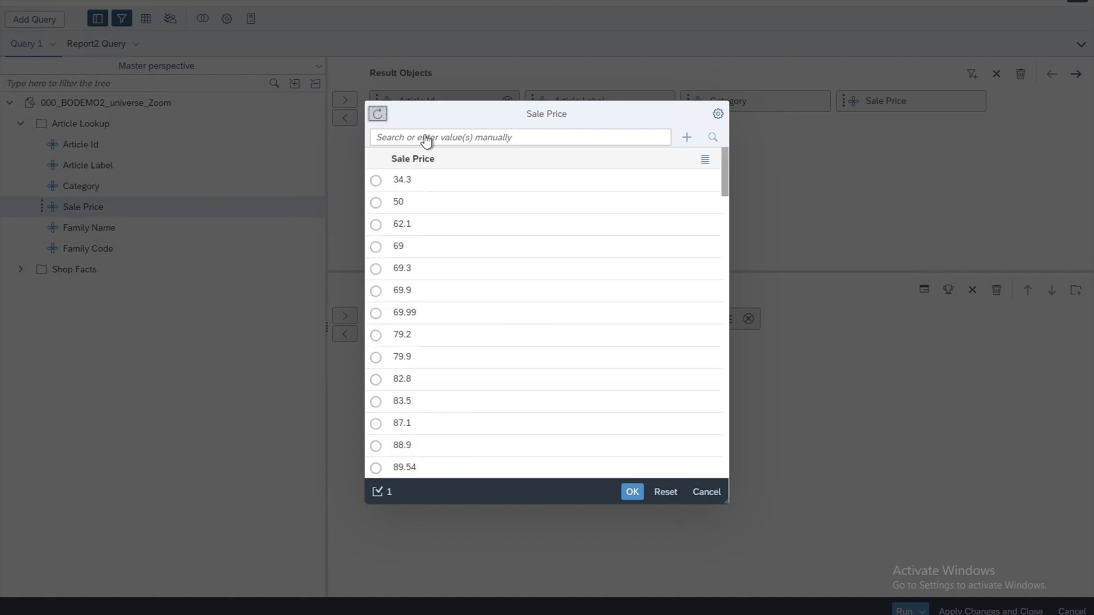
{"action": "scroll", "coordinate": [728, 255], "scroll_direction": "down", "scroll_amount": 5}
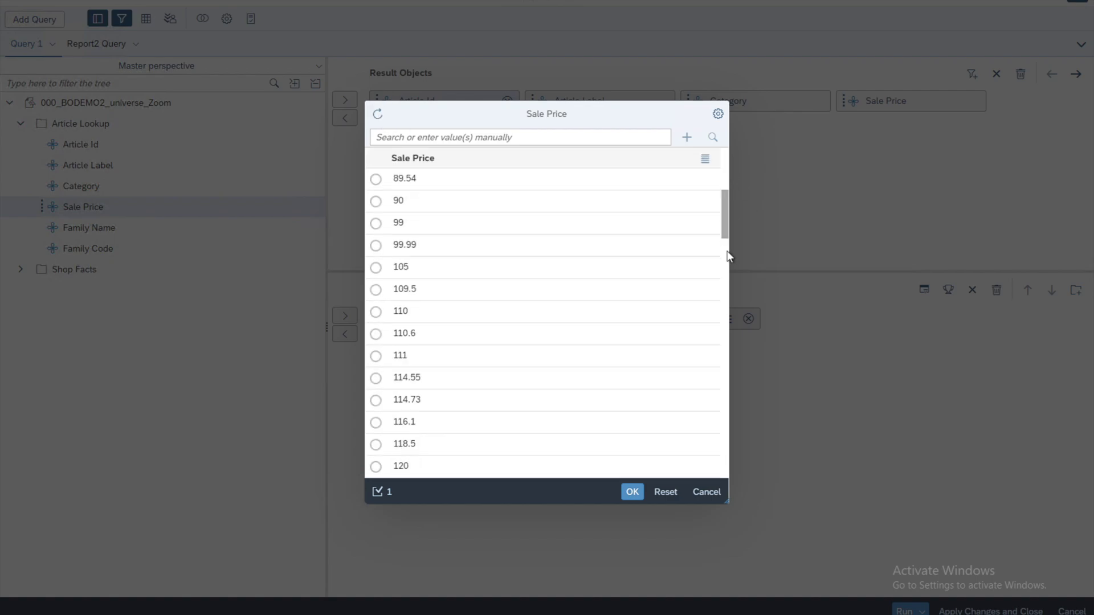
{"action": "scroll", "coordinate": [727, 319], "scroll_direction": "down", "scroll_amount": 5}
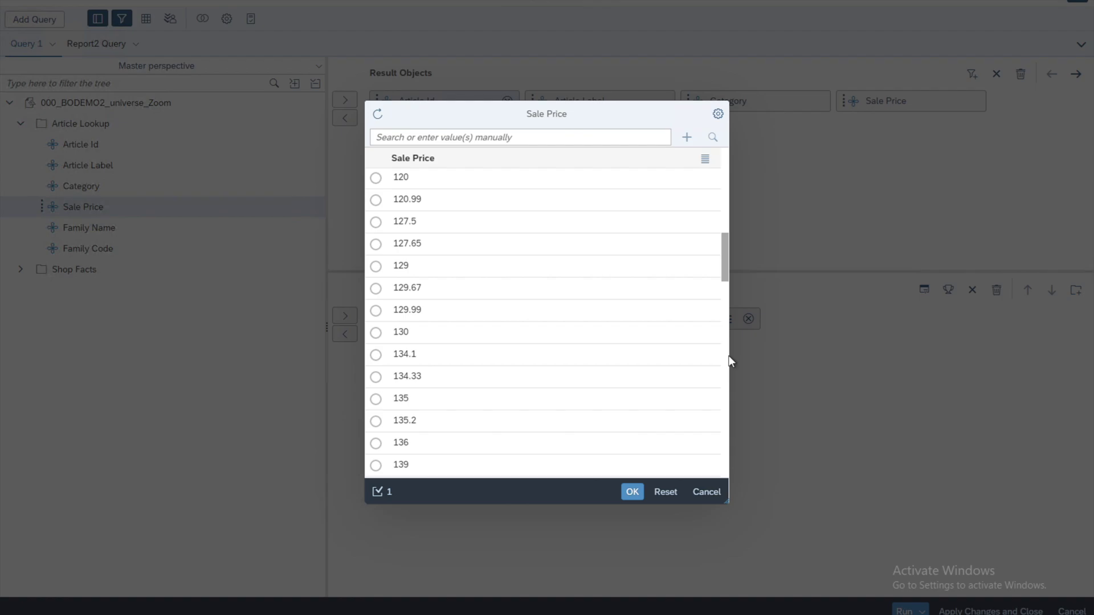
{"action": "scroll", "coordinate": [727, 385], "scroll_direction": "down", "scroll_amount": 5}
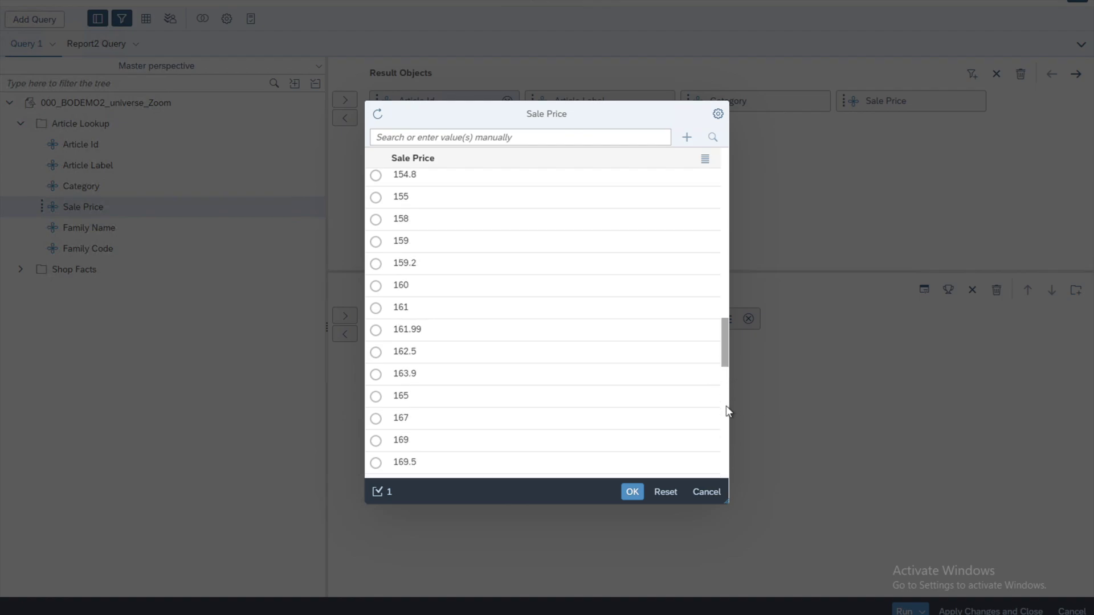
{"action": "scroll", "coordinate": [728, 412], "scroll_direction": "down", "scroll_amount": 5}
{"action": "scroll", "coordinate": [726, 434], "scroll_direction": "down", "scroll_amount": 5}
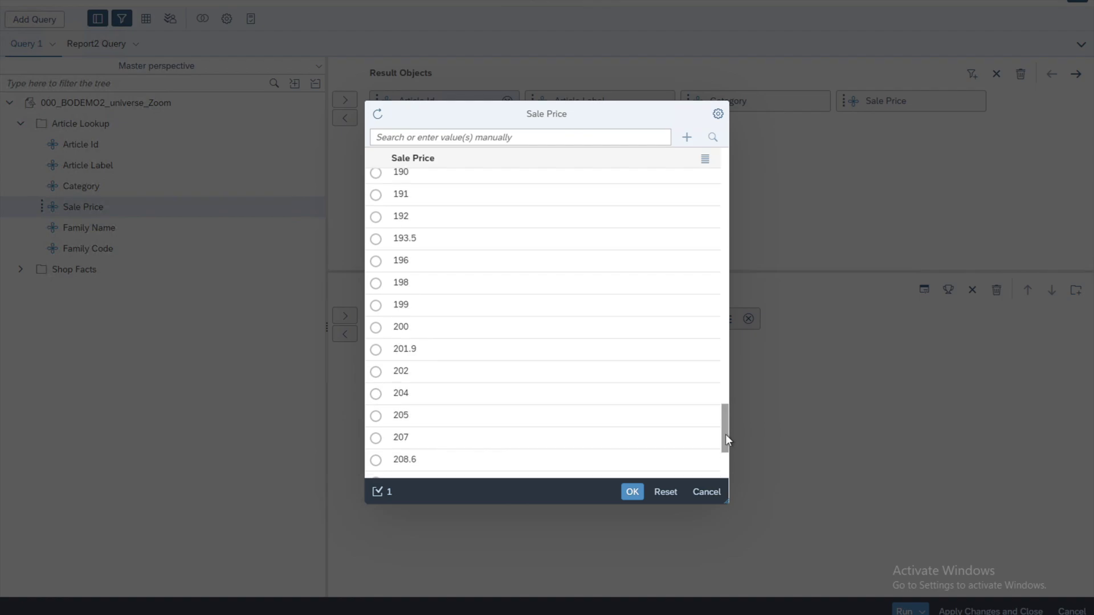
{"action": "scroll", "coordinate": [727, 466], "scroll_direction": "down", "scroll_amount": 3}
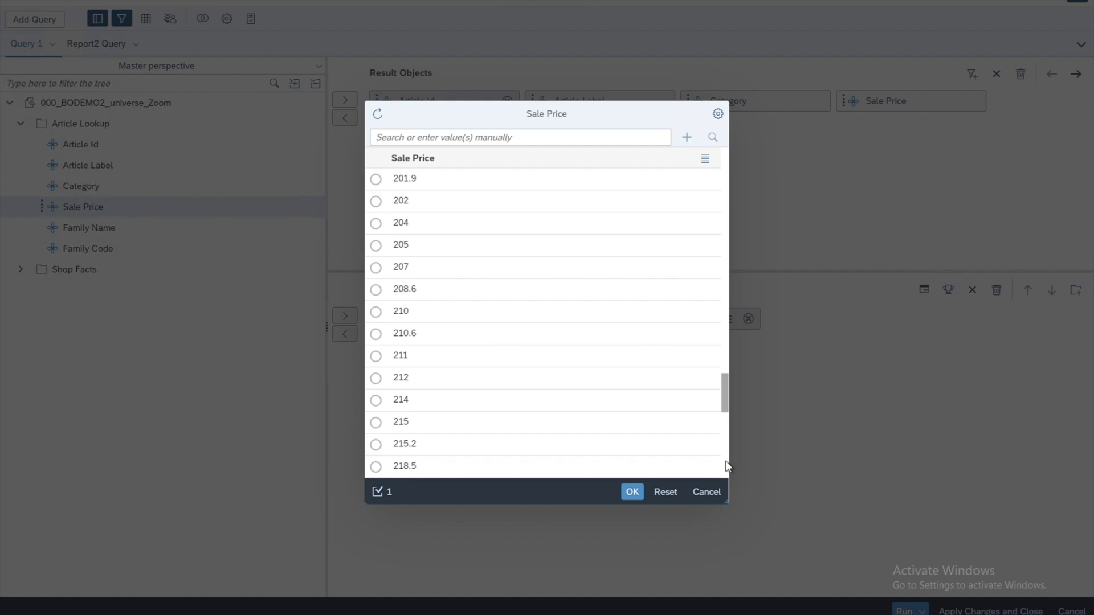
{"action": "left_click", "coordinate": [376, 312]}
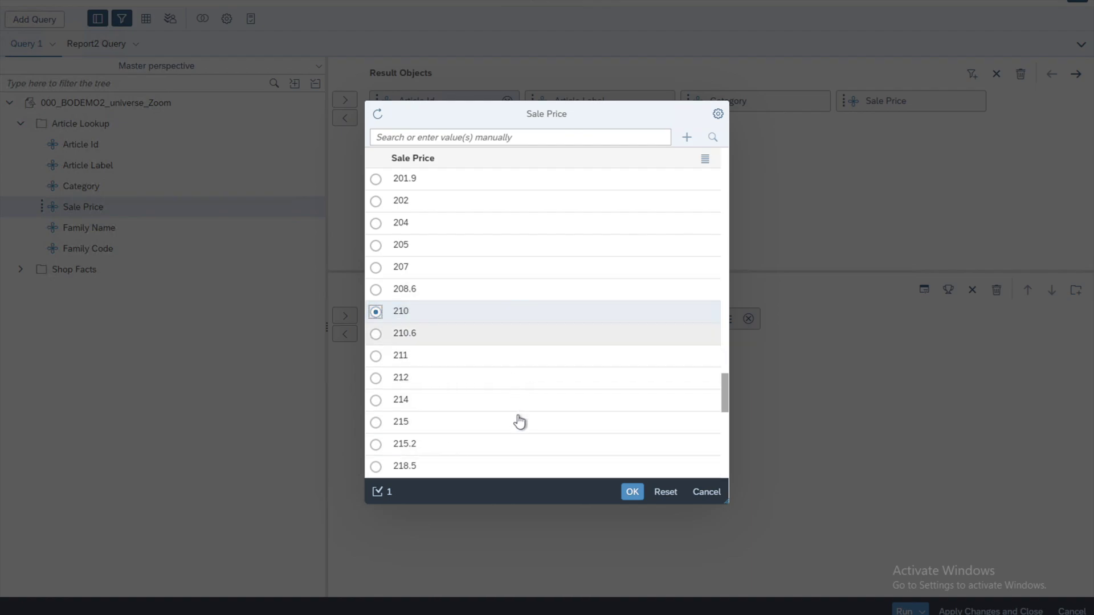
{"action": "left_click", "coordinate": [632, 494]}
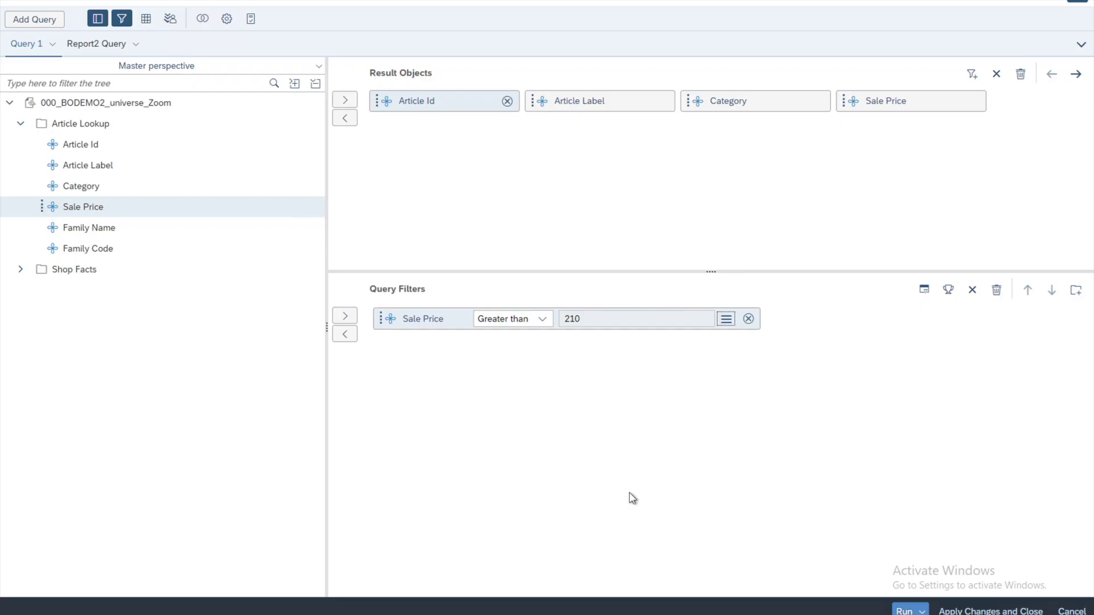
Step: Change the value source of the Sale Price filter in Query 1 to Prompt
{"action": "left_click", "coordinate": [587, 380]}
{"action": "left_click", "coordinate": [726, 320]}
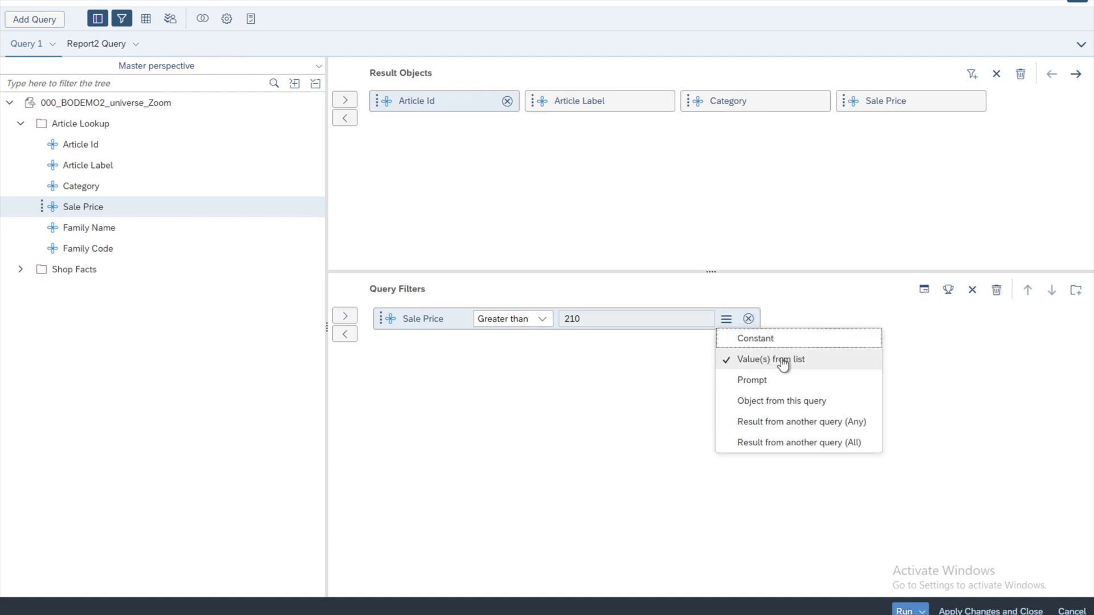
{"action": "left_click", "coordinate": [756, 380]}
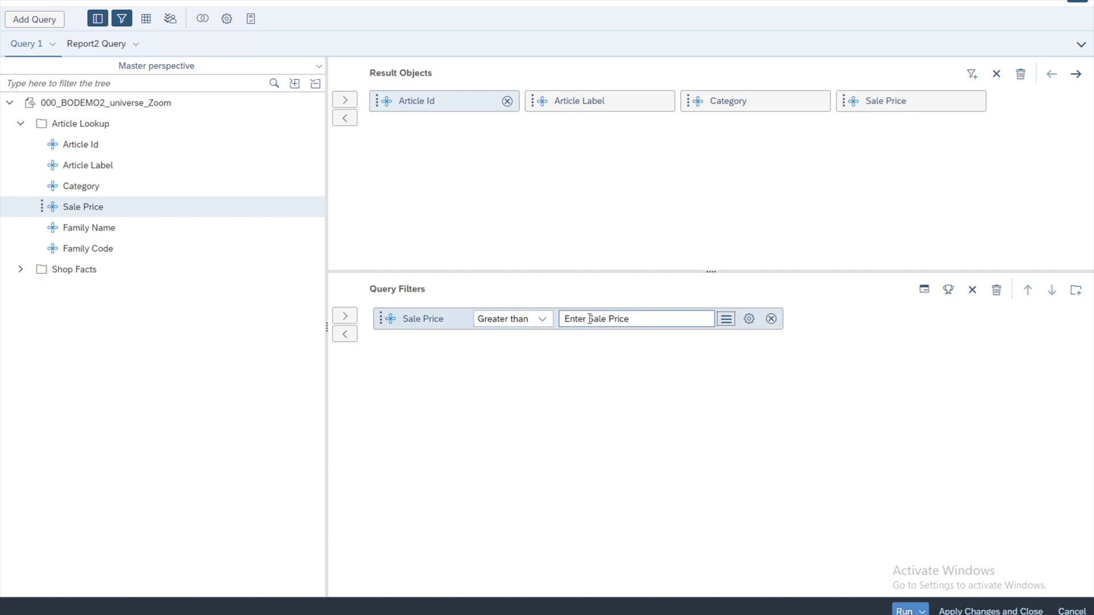
{"action": "left_click", "coordinate": [728, 325]}
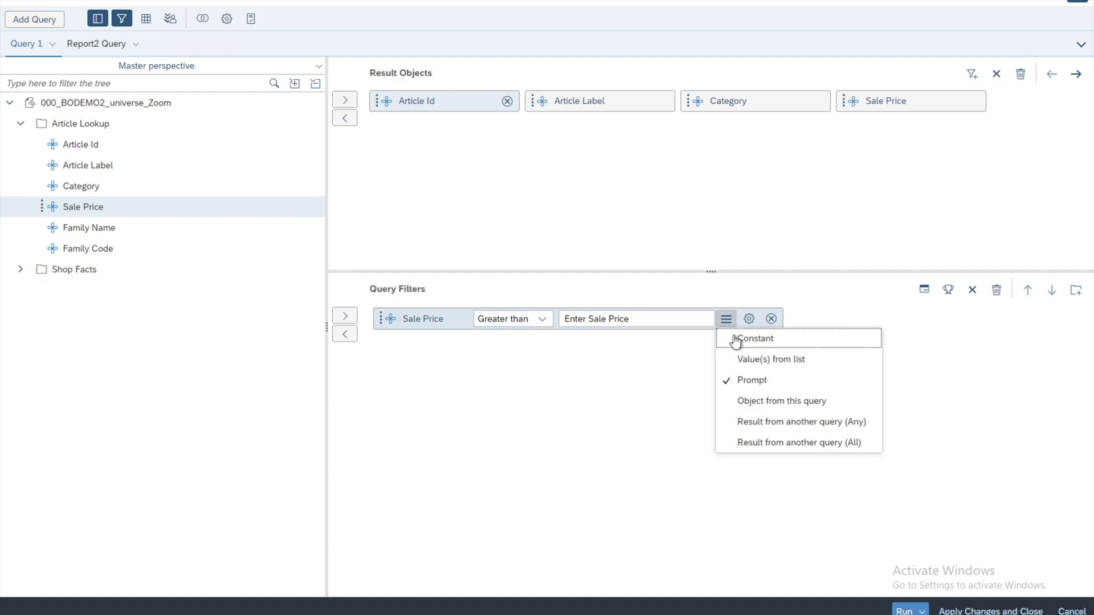
{"action": "left_click", "coordinate": [751, 381]}
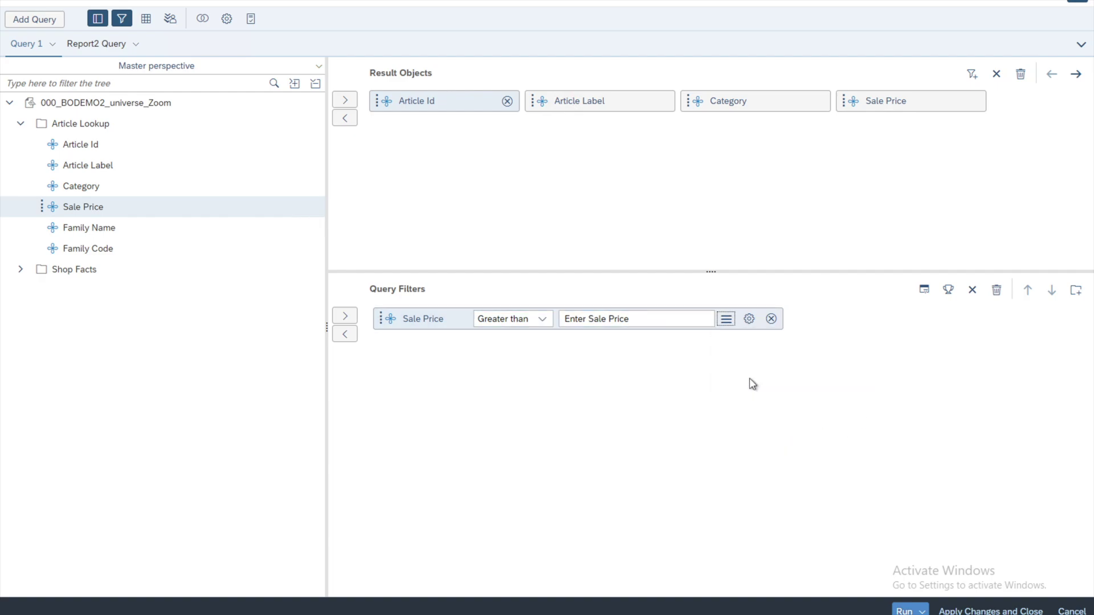
Step: Run the query and answer the Enter Sale Price prompt with 69 from the refreshed value list
{"action": "left_click", "coordinate": [905, 611]}
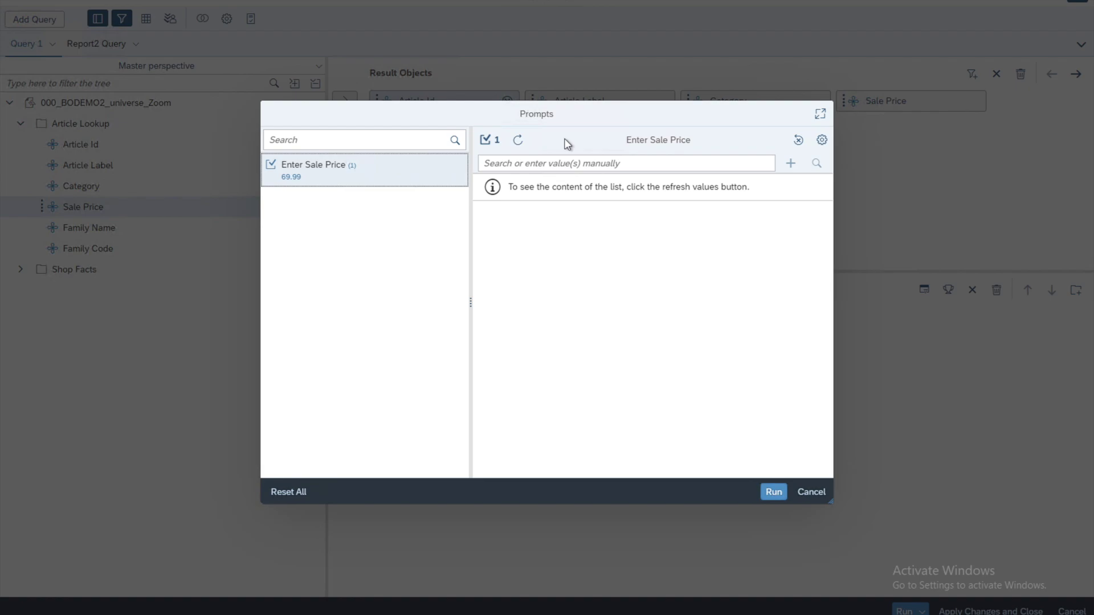
{"action": "left_click", "coordinate": [517, 141]}
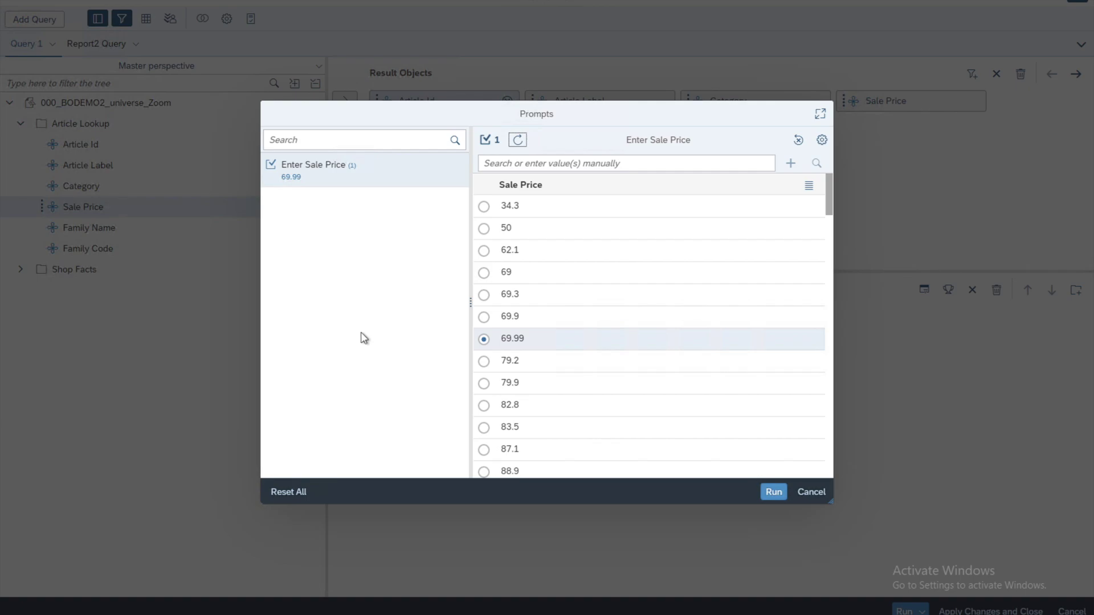
{"action": "left_click", "coordinate": [484, 274]}
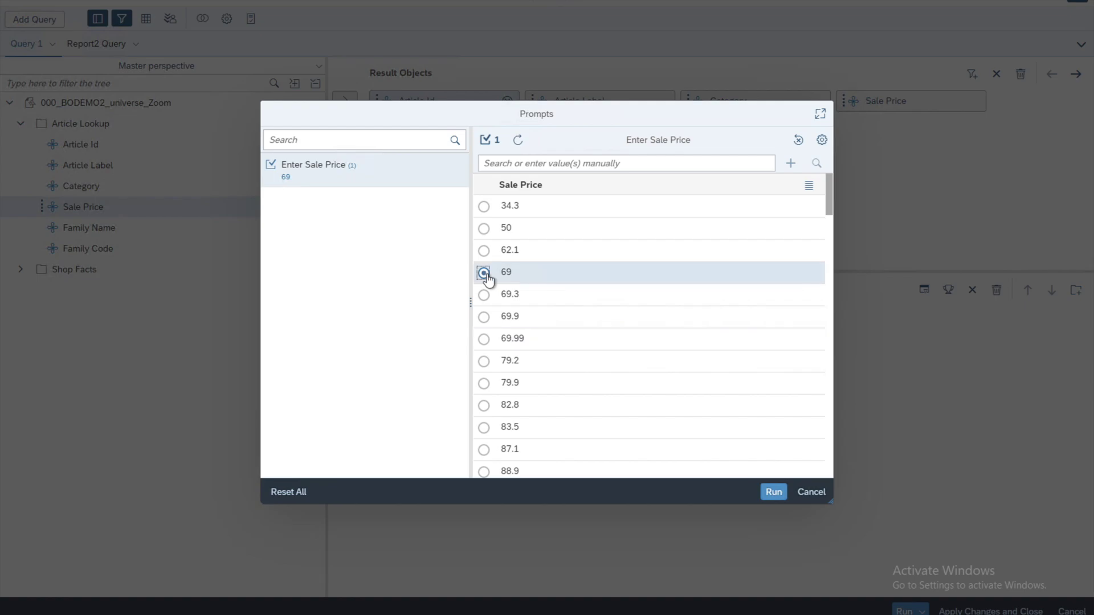
{"action": "left_click", "coordinate": [774, 493]}
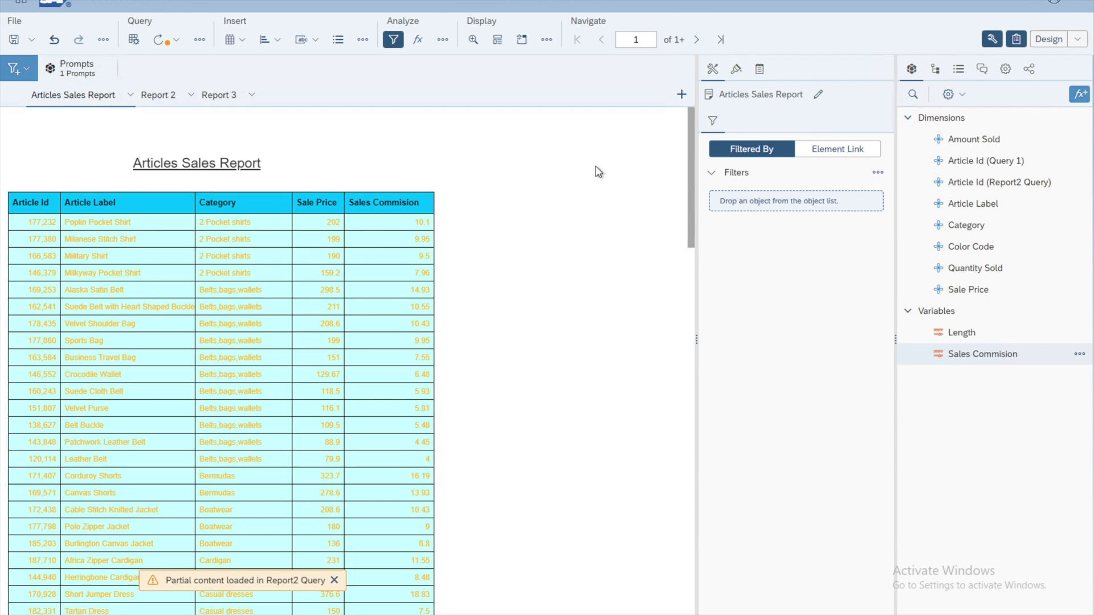
Step: Switch the document to Reading mode and refresh the report with 83.5 as the Enter Sale Price prompt value
{"action": "left_click", "coordinate": [1079, 40]}
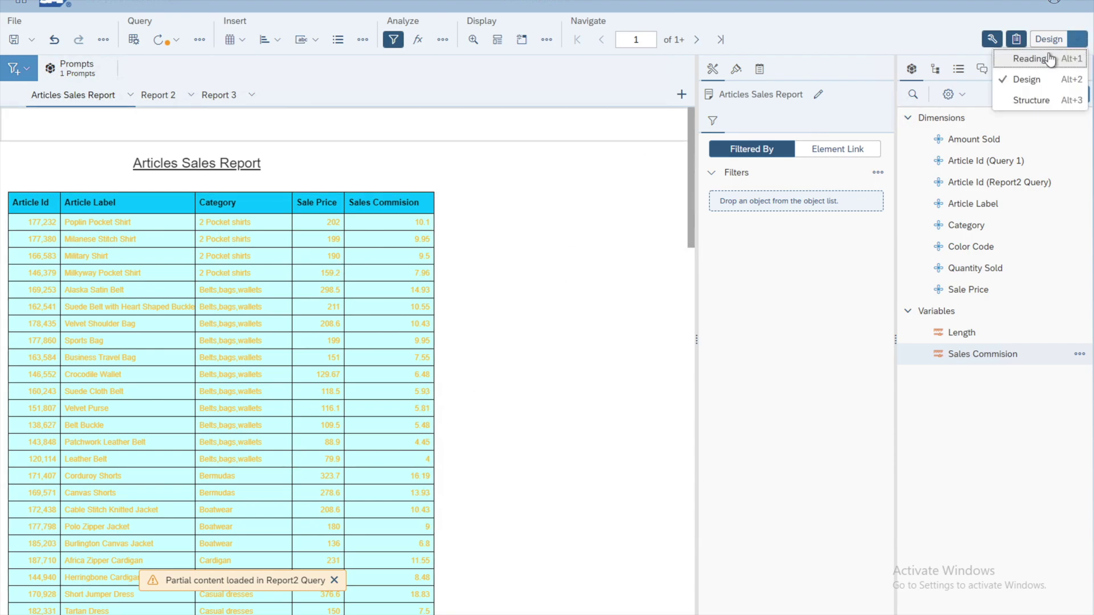
{"action": "left_click", "coordinate": [1029, 58]}
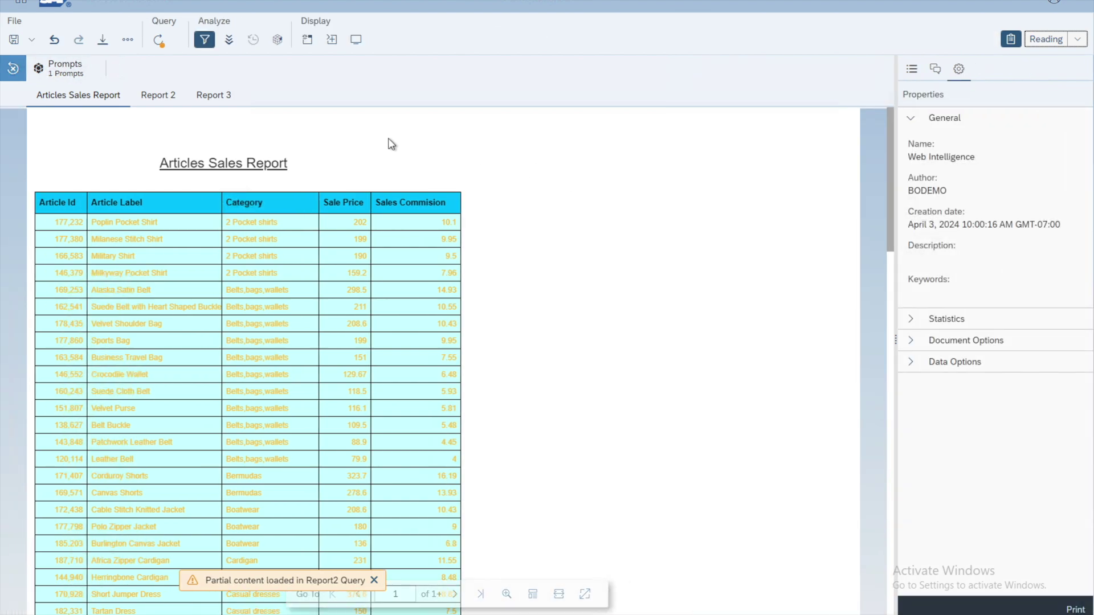
{"action": "left_click", "coordinate": [158, 45]}
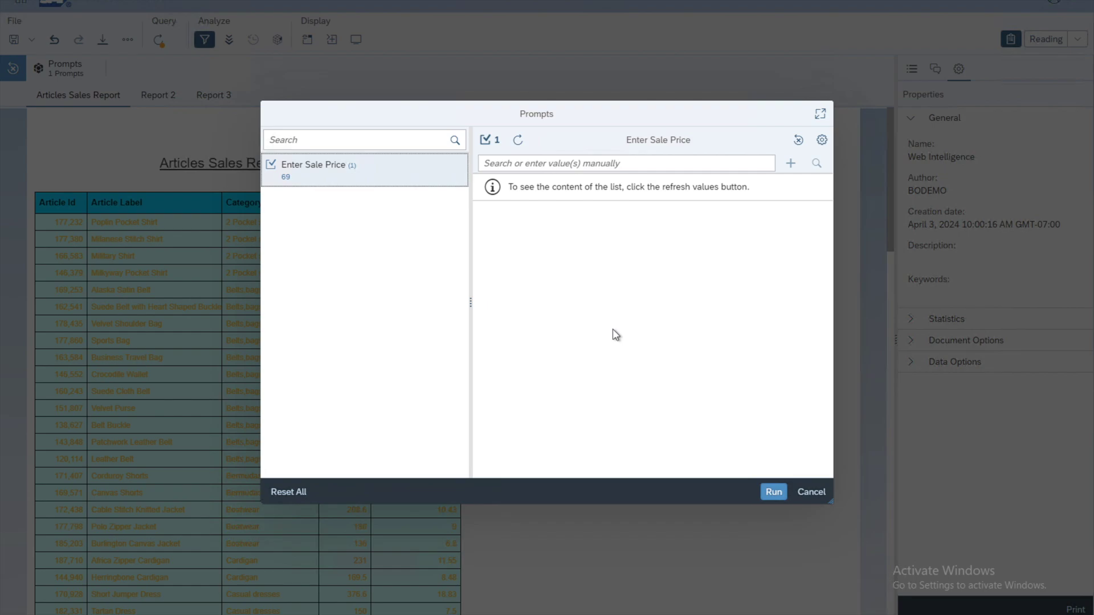
{"action": "left_click", "coordinate": [520, 142]}
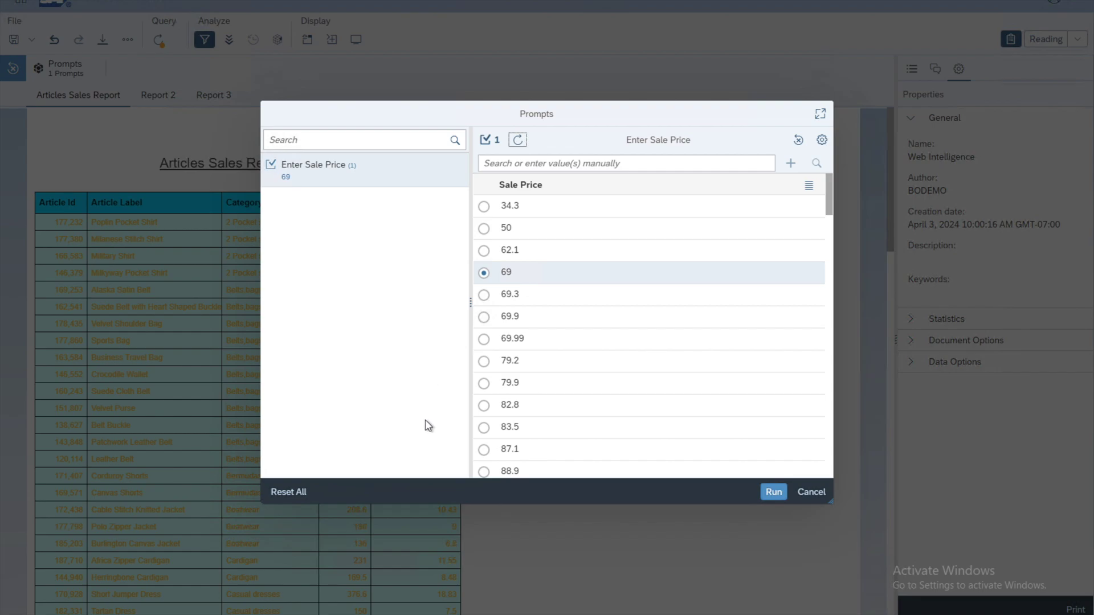
{"action": "left_click", "coordinate": [484, 427]}
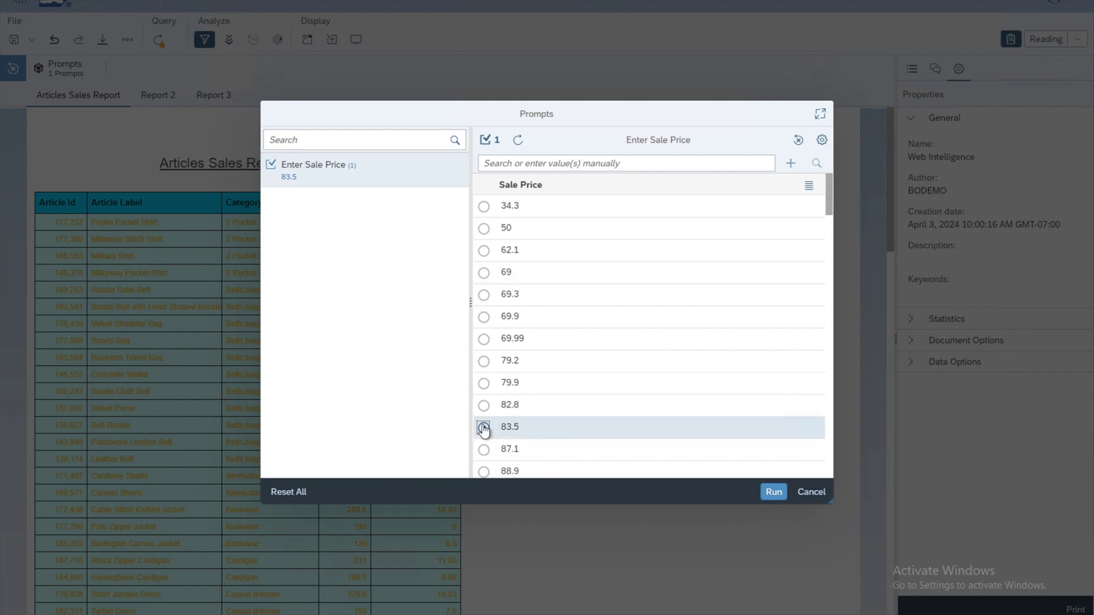
{"action": "left_click", "coordinate": [773, 493]}
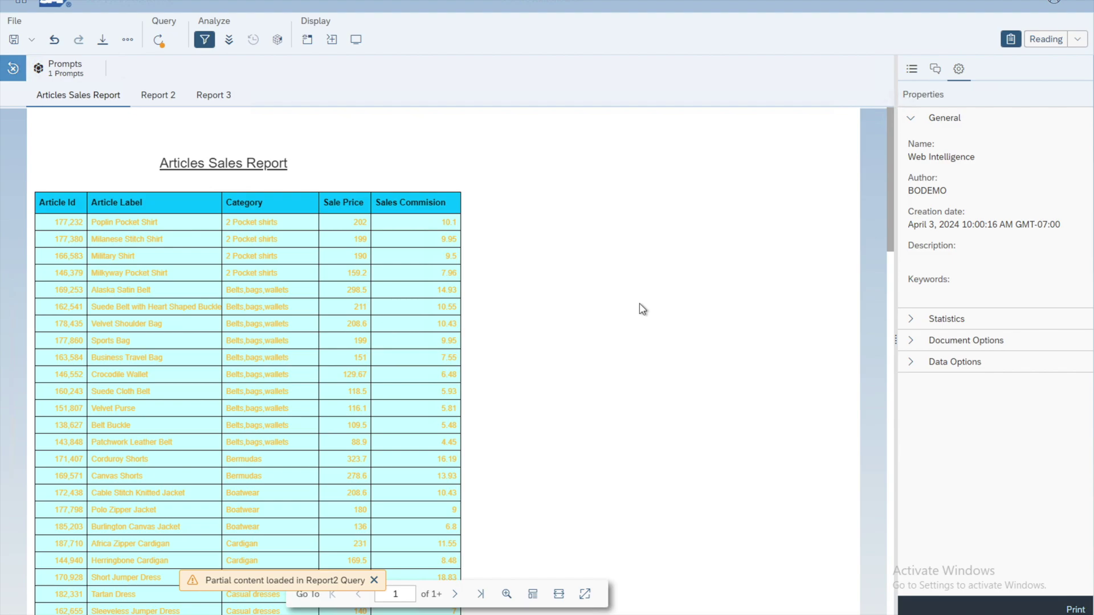
Step: Refresh the Articles Sales Report again with 120.99 selected for the Enter Sale Price prompt
{"action": "left_click", "coordinate": [158, 43]}
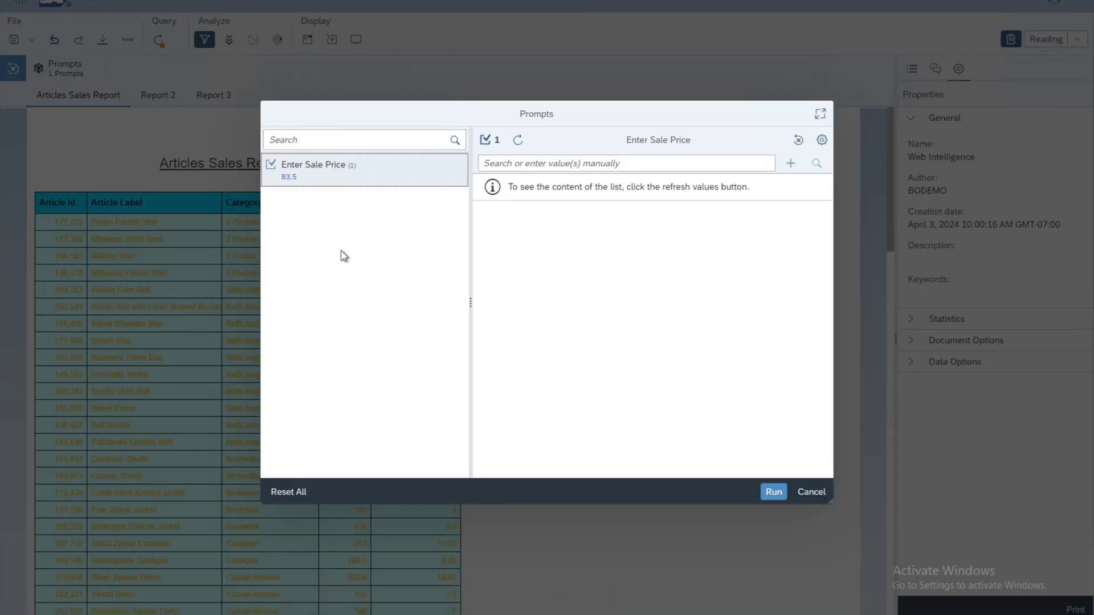
{"action": "left_click", "coordinate": [518, 143]}
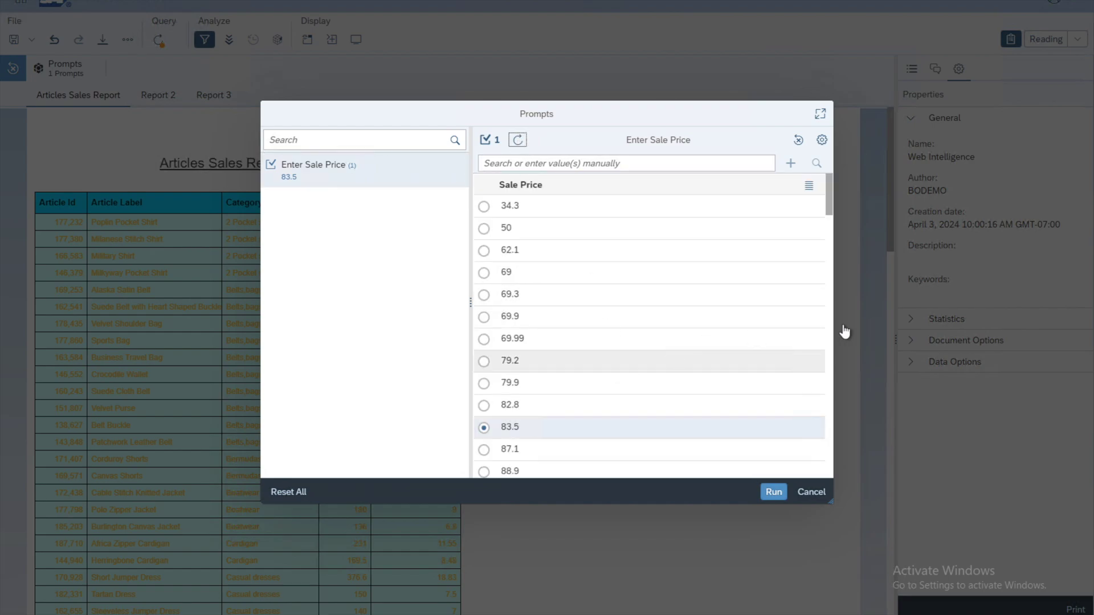
{"action": "scroll", "coordinate": [831, 383], "scroll_direction": "down", "scroll_amount": 10}
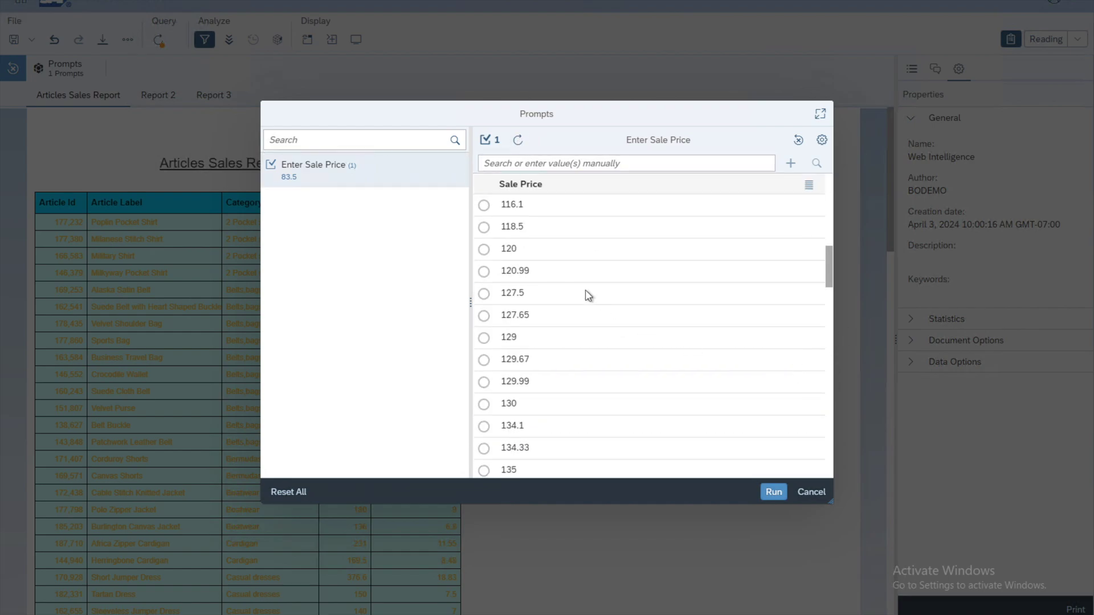
{"action": "left_click", "coordinate": [483, 271]}
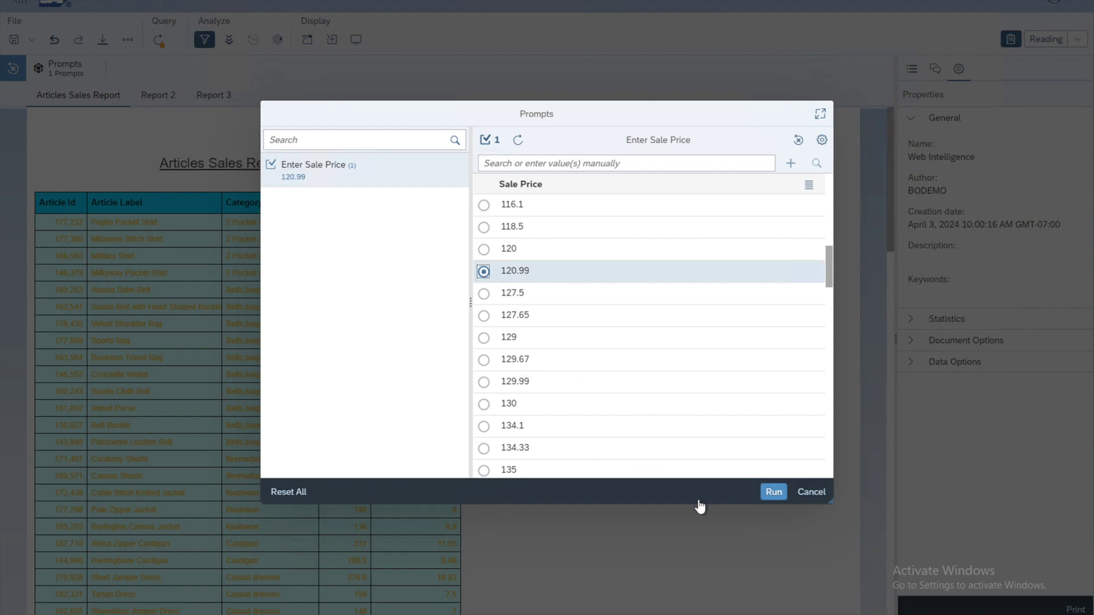
{"action": "left_click", "coordinate": [774, 492]}
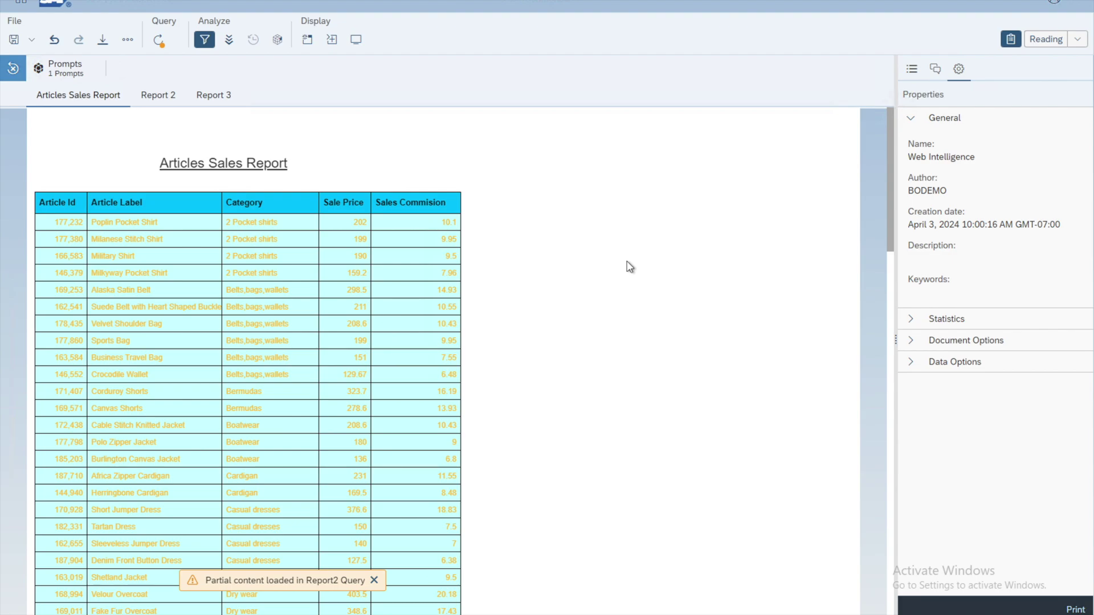
Step: Return to Design mode and reopen the query to check the value source options of the prompted Sale Price filter
{"action": "left_click", "coordinate": [1078, 39]}
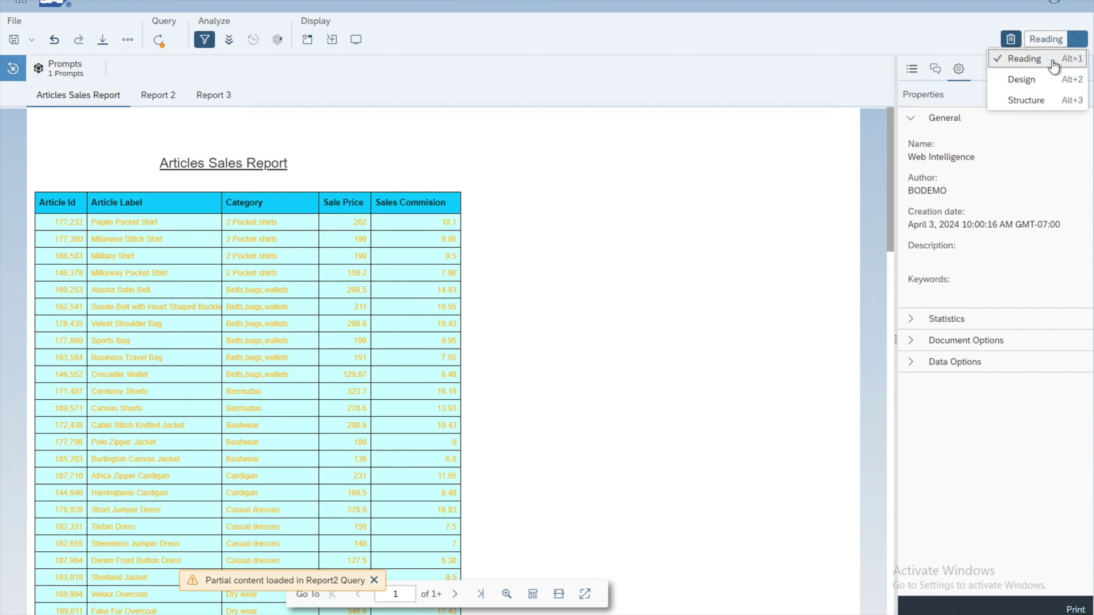
{"action": "left_click", "coordinate": [1024, 80]}
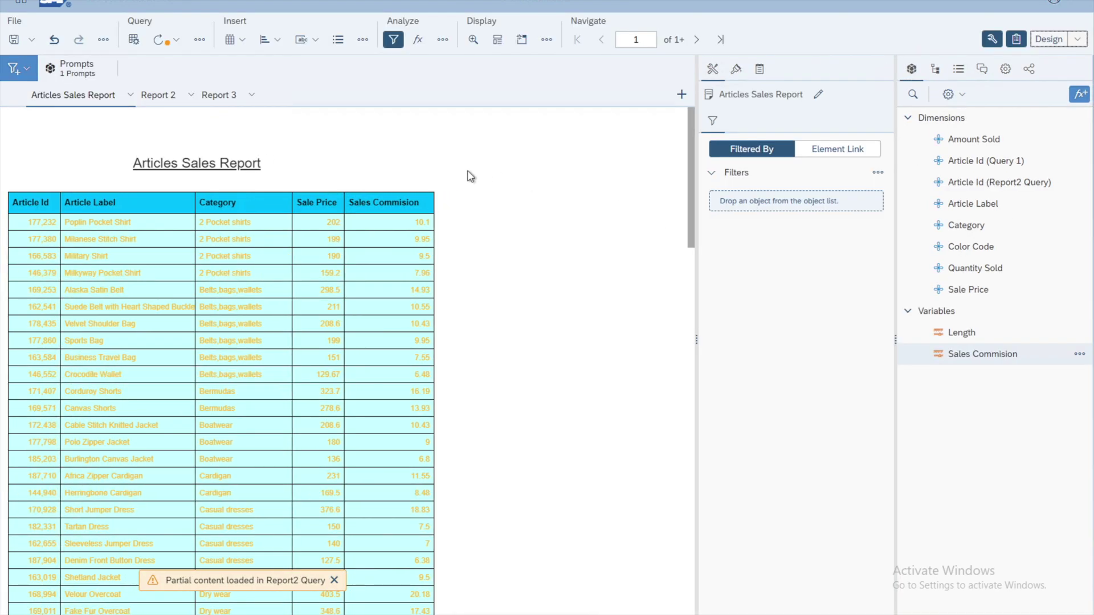
{"action": "left_click", "coordinate": [133, 39]}
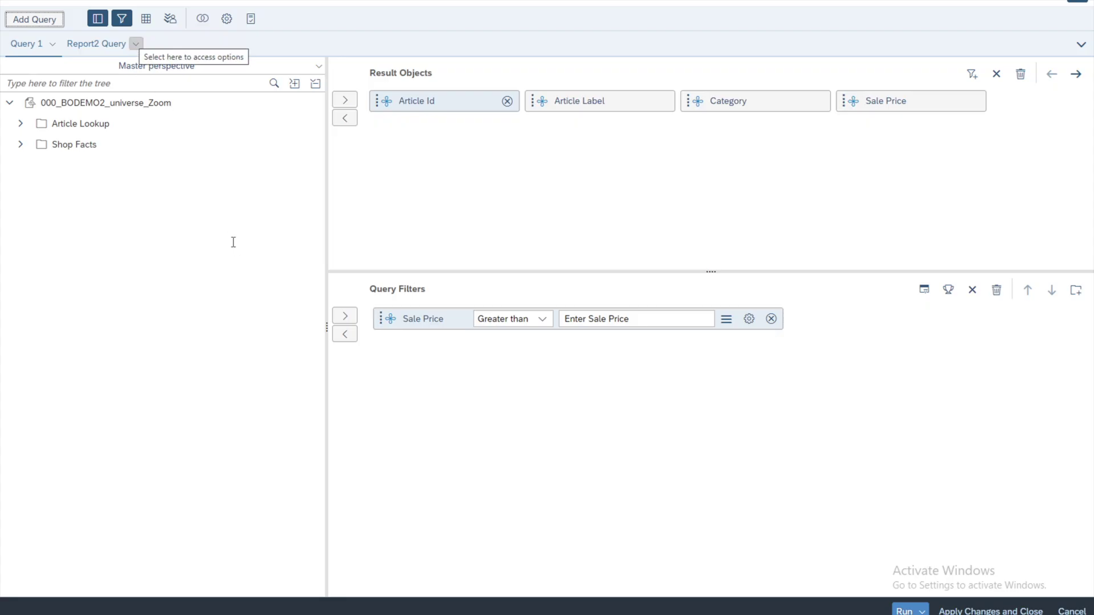
{"action": "left_click", "coordinate": [726, 320]}
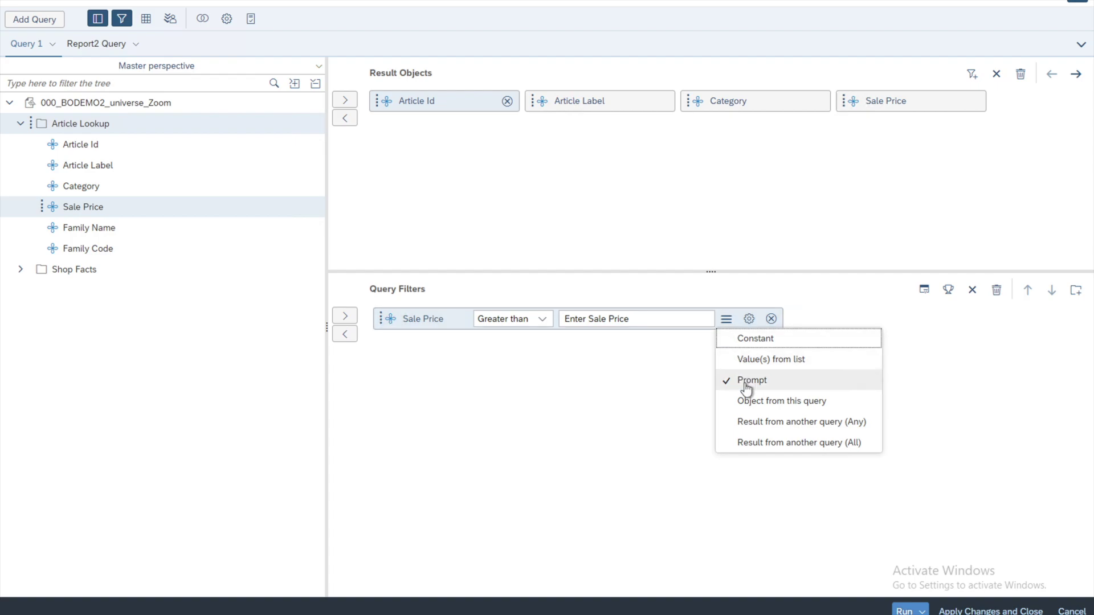
{"action": "left_click", "coordinate": [628, 374]}
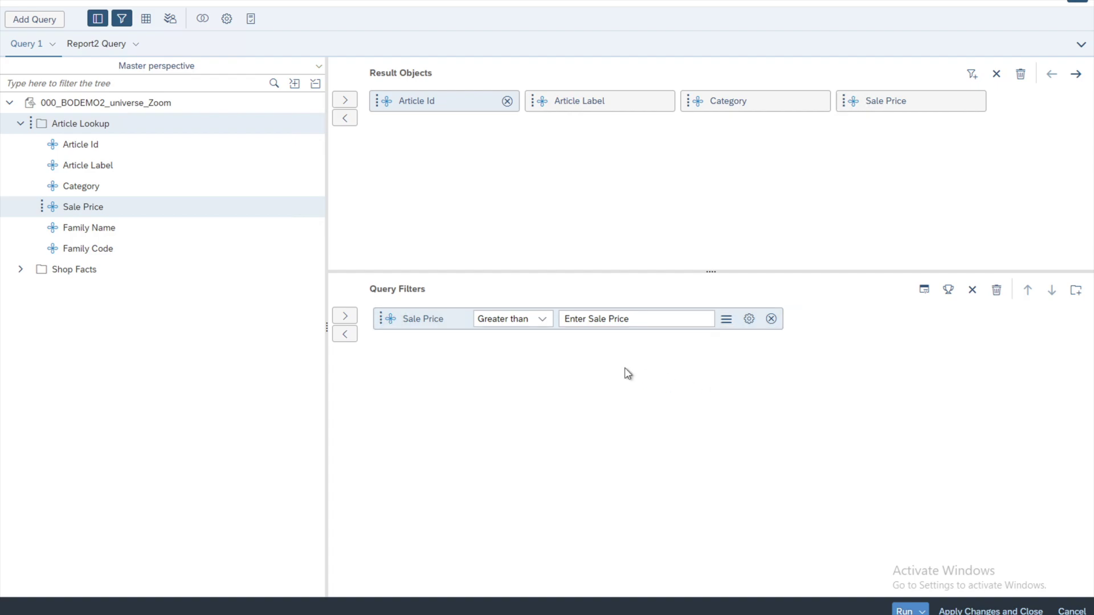
Step: Change the prompt text of the Sale Price filter to "Please Enter Sale Price"
{"action": "left_click", "coordinate": [749, 321]}
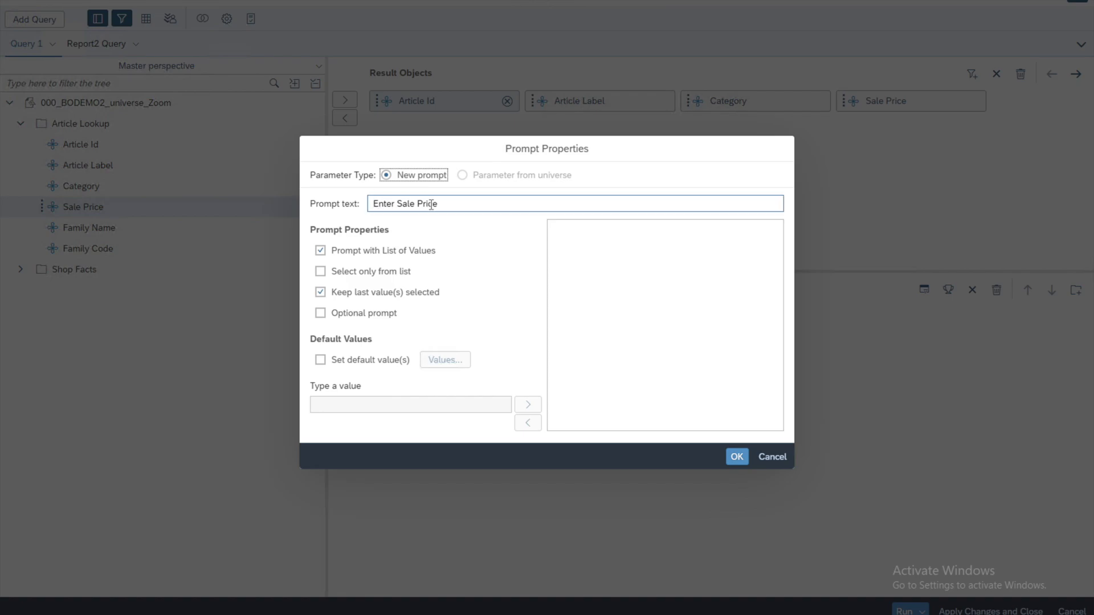
{"action": "left_click", "coordinate": [459, 205]}
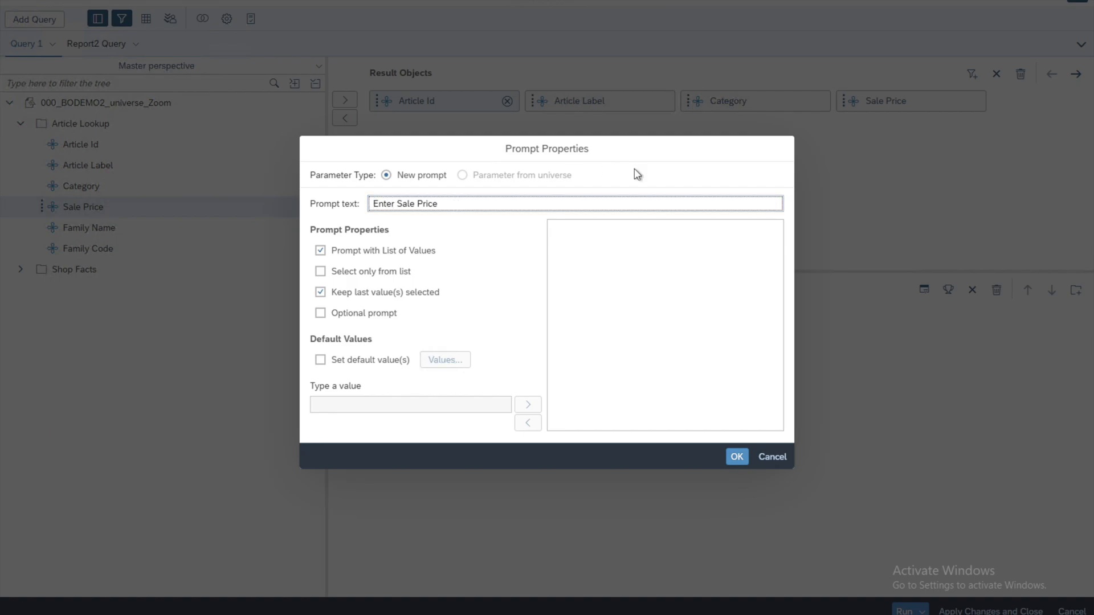
{"action": "type", "text": "Please"}
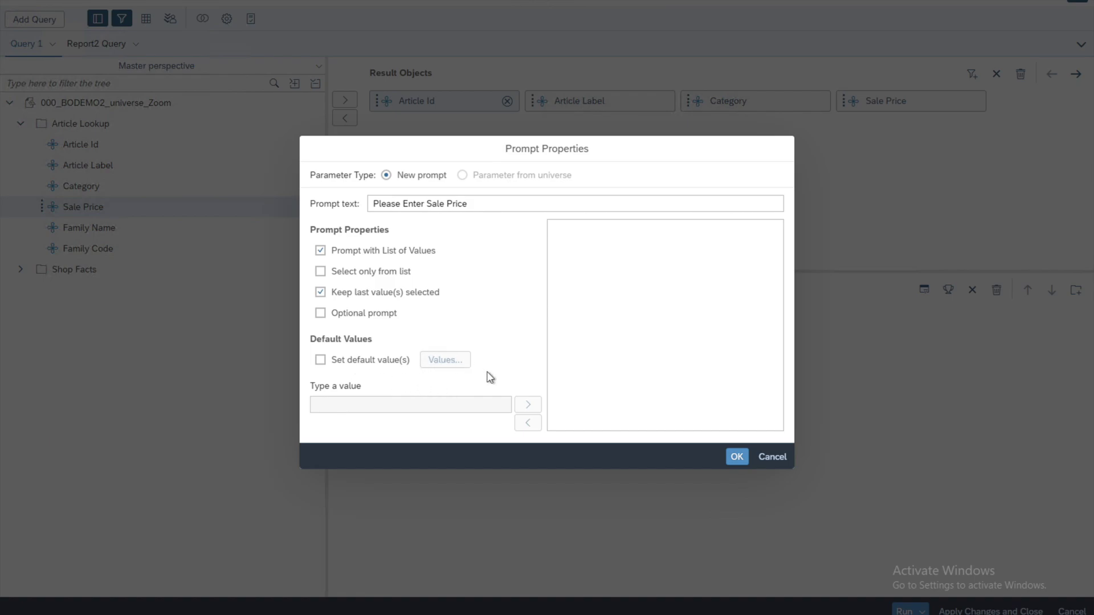
{"action": "left_click", "coordinate": [738, 459]}
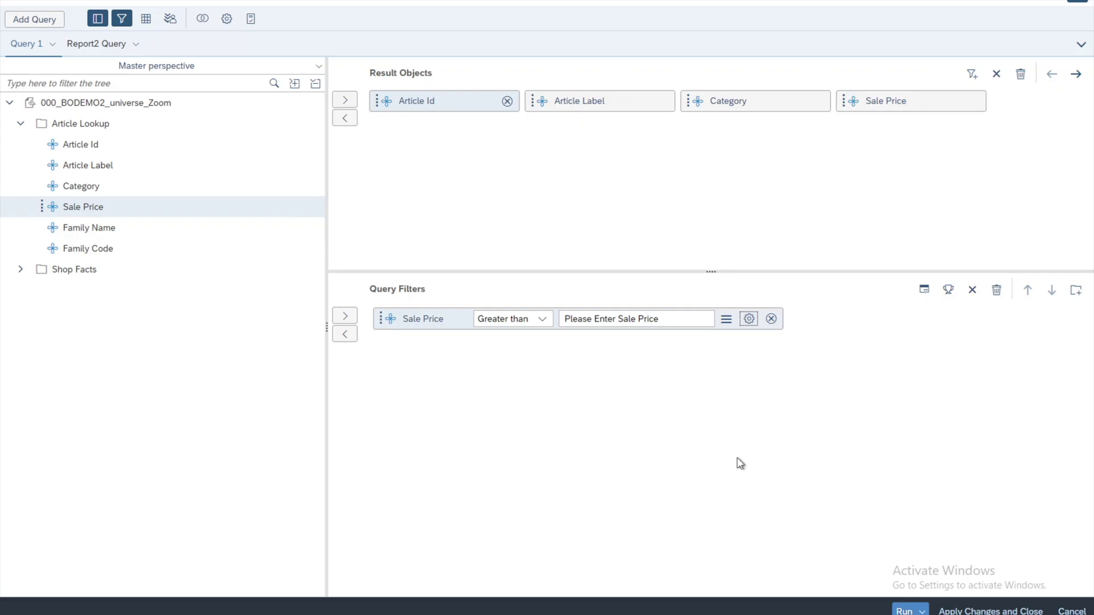
Step: Run the query and answer the Please Enter Sale Price prompt with 79.2
{"action": "left_click", "coordinate": [905, 611]}
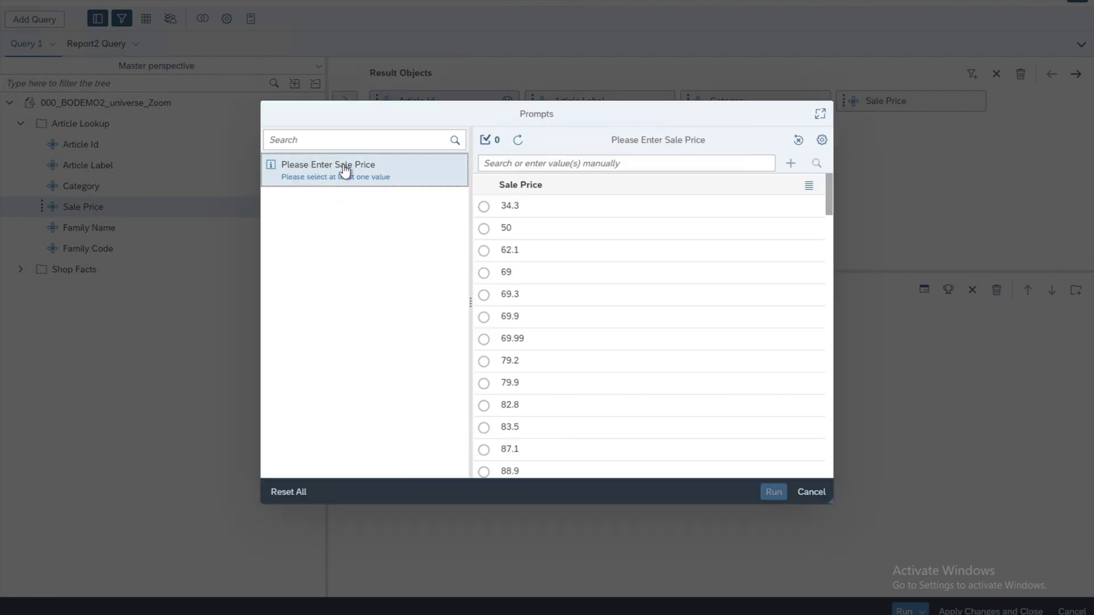
{"action": "mouse_move", "coordinate": [324, 174]}
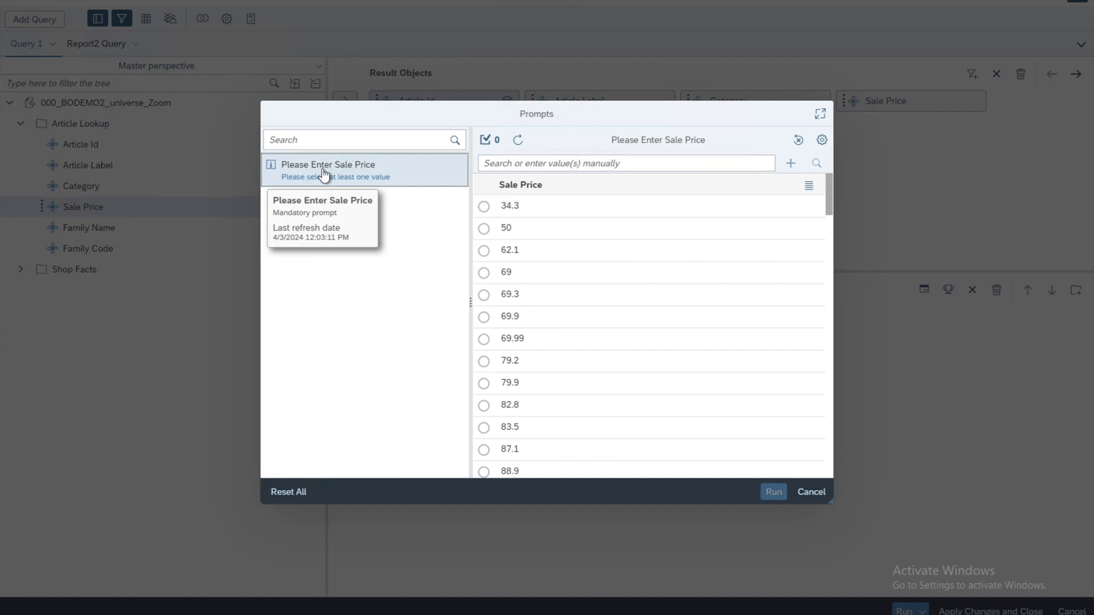
{"action": "double_click", "coordinate": [323, 166]}
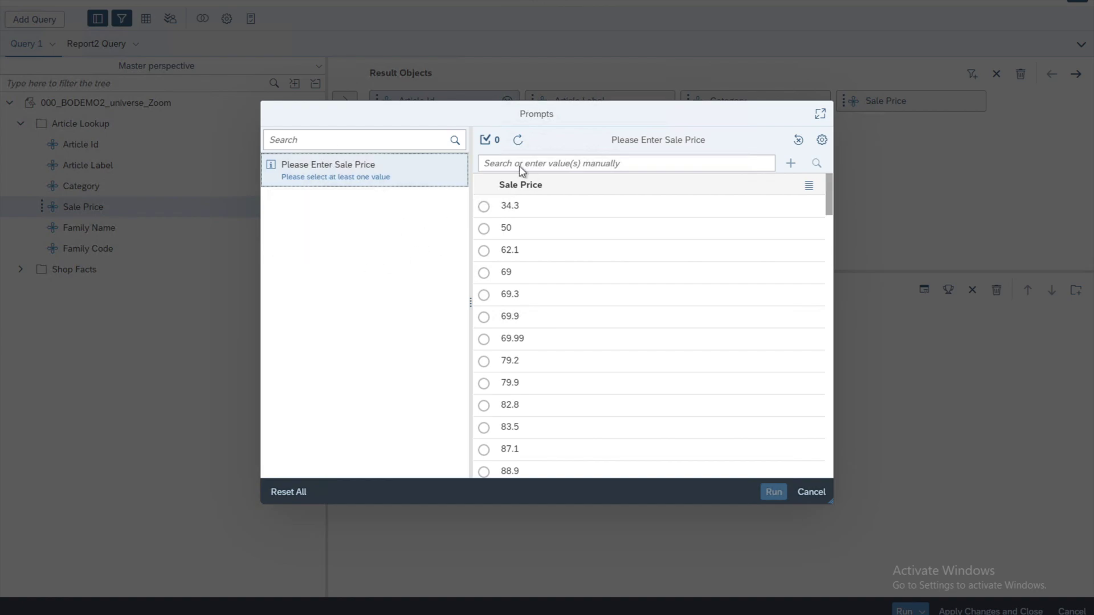
{"action": "left_click", "coordinate": [484, 364]}
{"action": "left_click", "coordinate": [773, 493]}
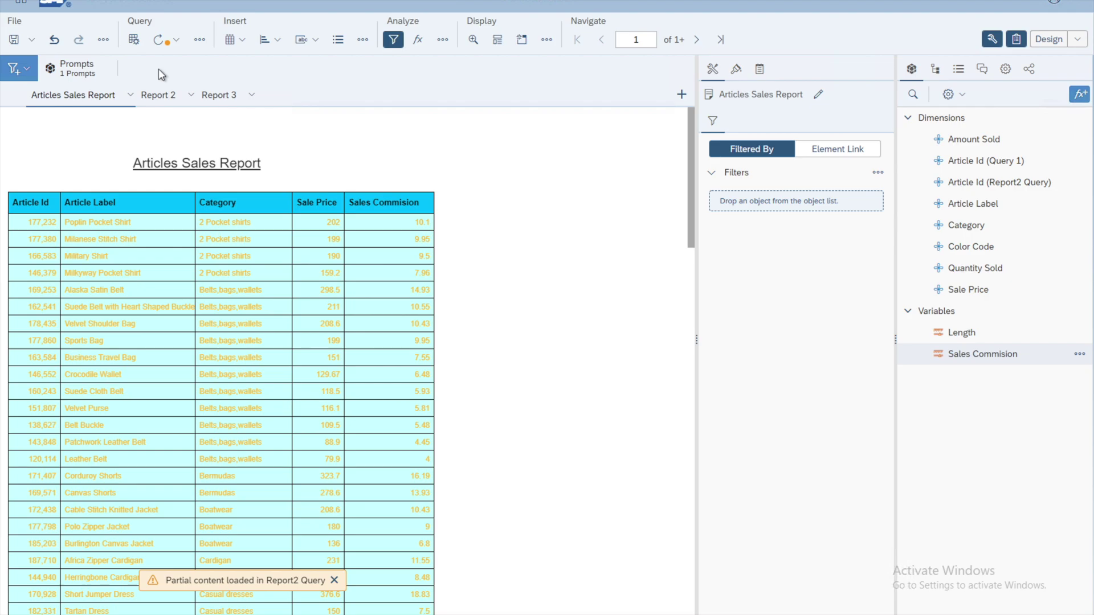
Step: Reopen the query and replace the Sale Price filter with a Category filter that takes its values from a prompt
{"action": "left_click", "coordinate": [133, 40]}
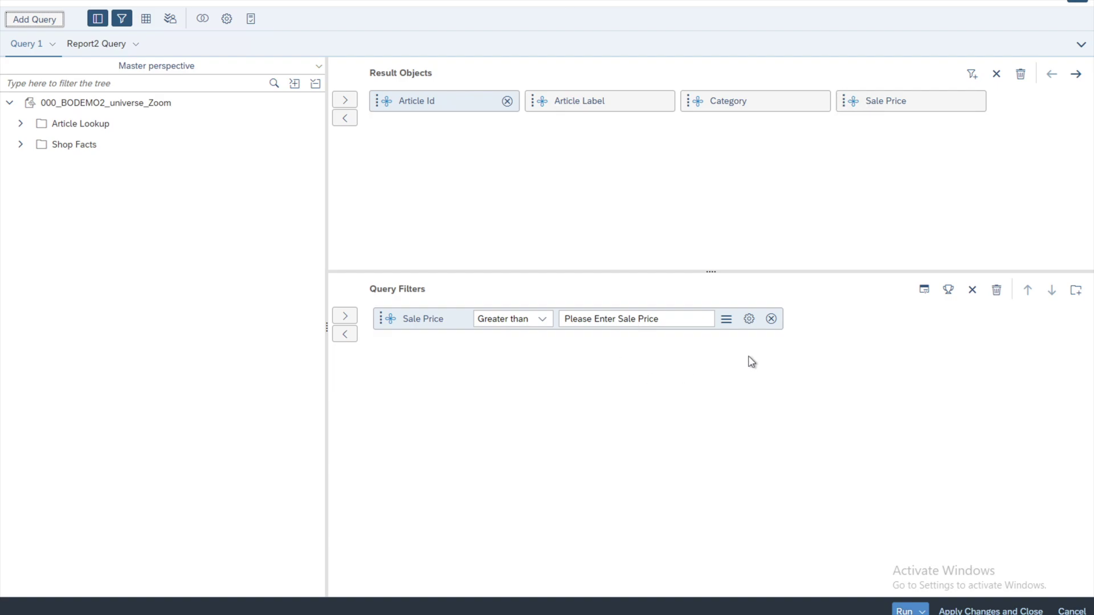
{"action": "left_click", "coordinate": [771, 319]}
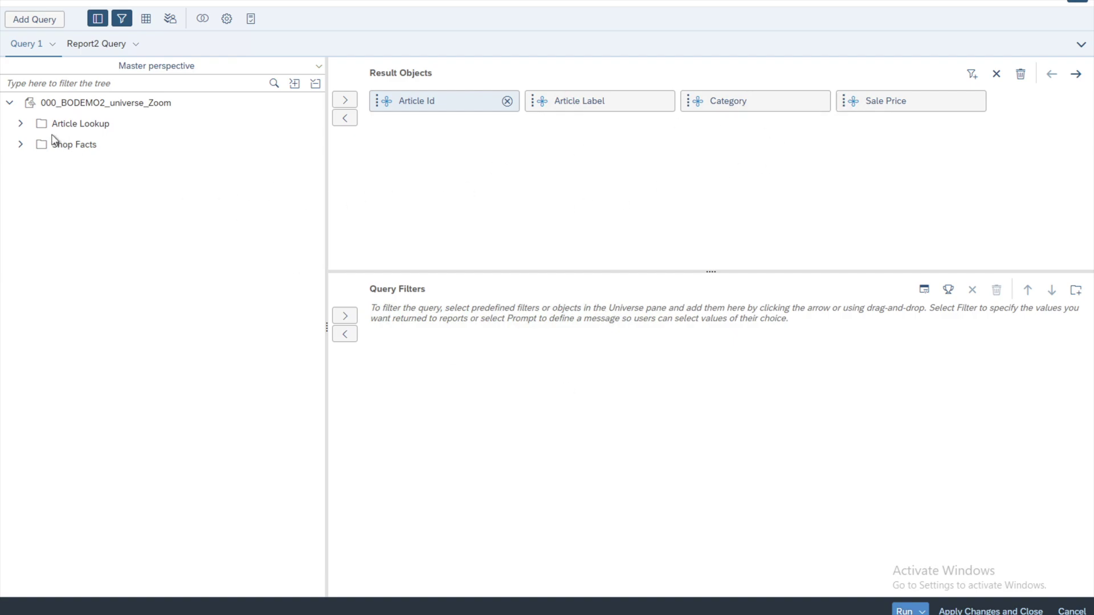
{"action": "left_click", "coordinate": [20, 123]}
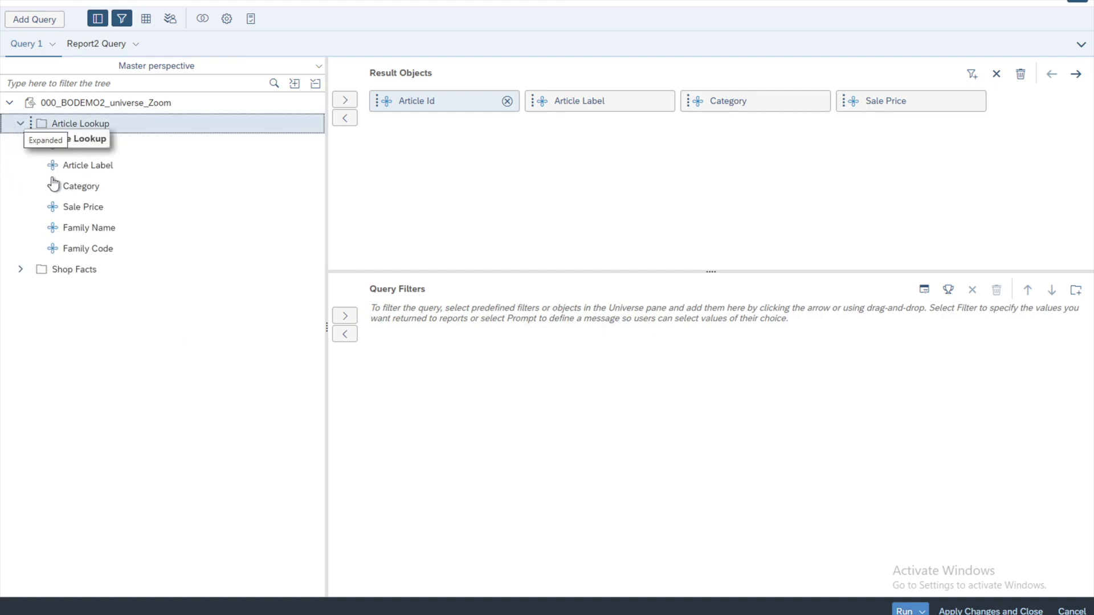
{"action": "left_click", "coordinate": [81, 190]}
{"action": "left_click_drag", "start_coordinate": [81, 190], "coordinate": [470, 355]}
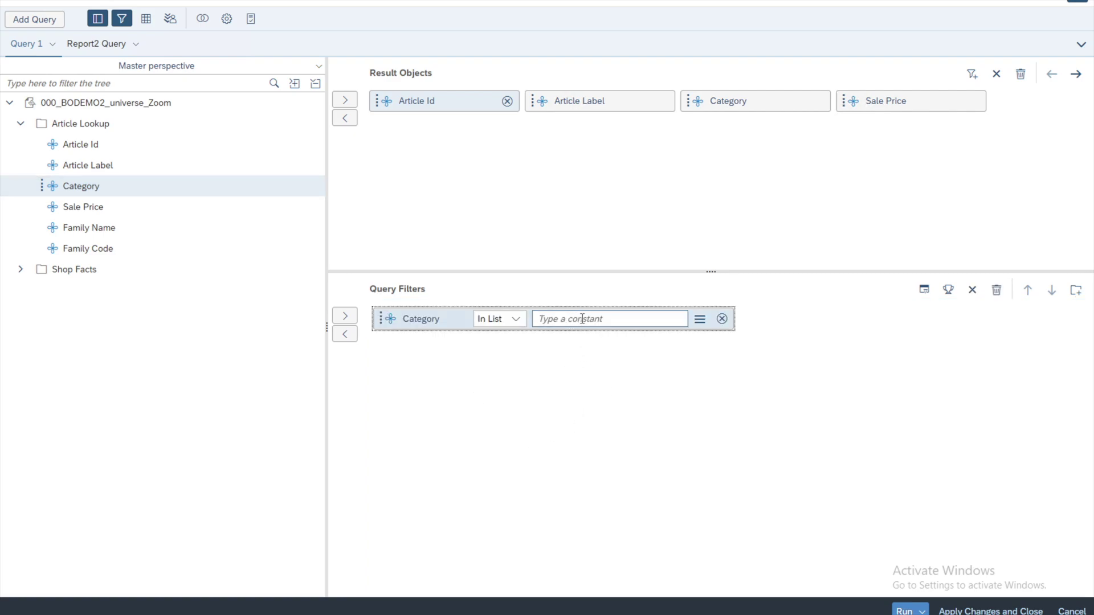
{"action": "left_click", "coordinate": [700, 320]}
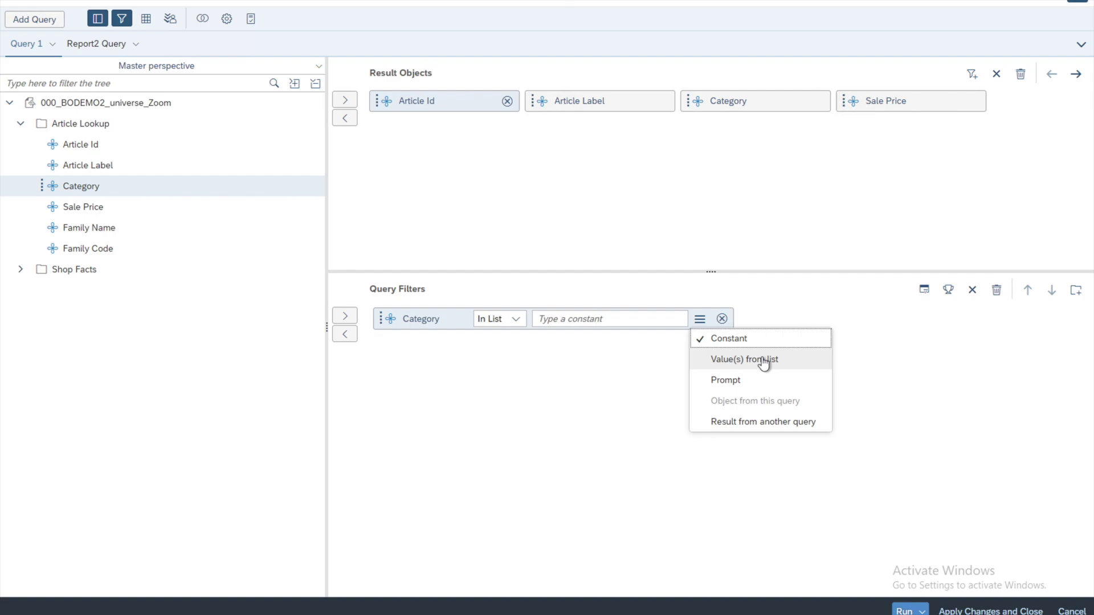
{"action": "left_click", "coordinate": [730, 387]}
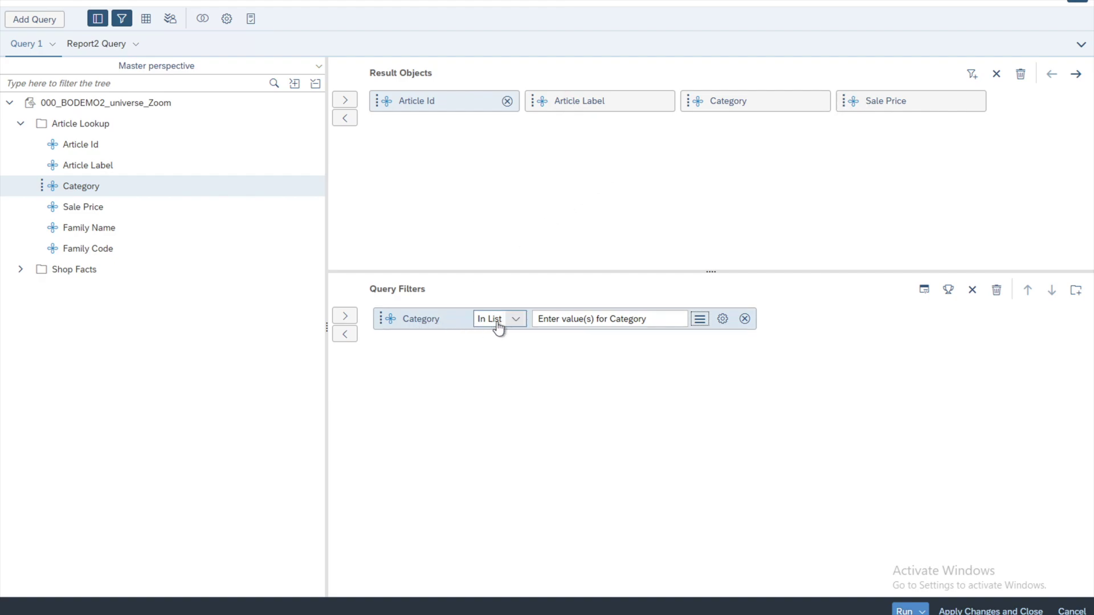
Step: Switch the Category filter's operator to Equal to and back to In List
{"action": "left_click", "coordinate": [516, 324]}
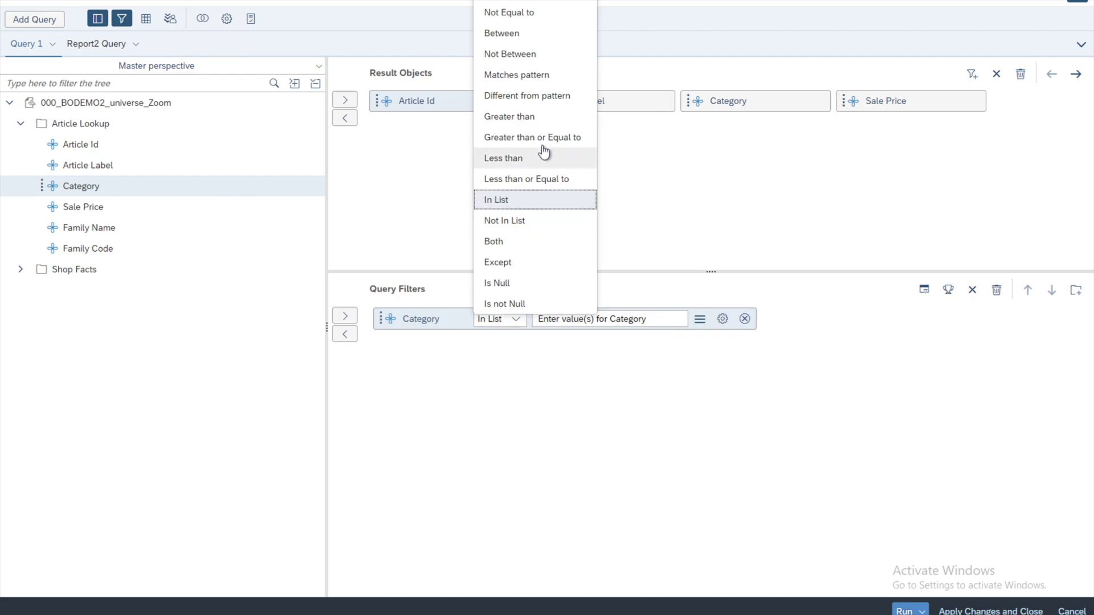
{"action": "left_click", "coordinate": [514, 1]}
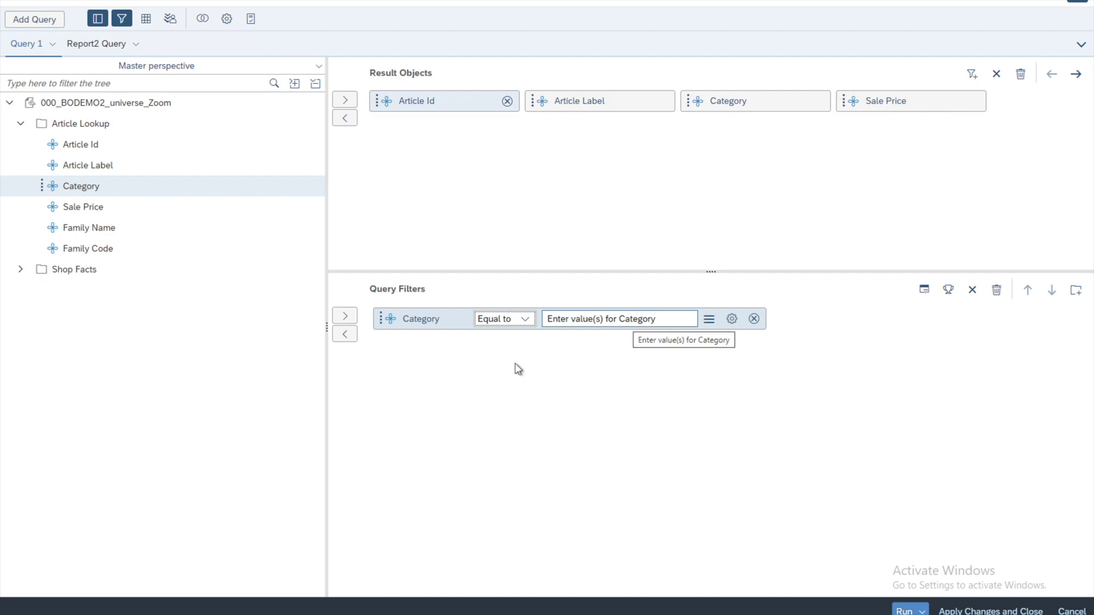
{"action": "left_click", "coordinate": [525, 320]}
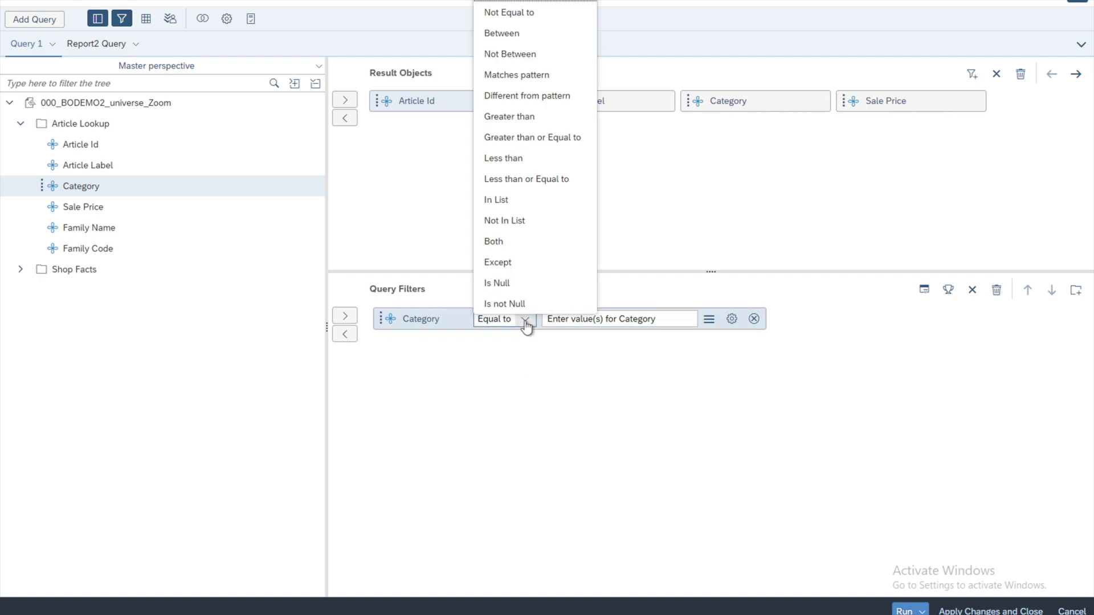
{"action": "left_click", "coordinate": [529, 205]}
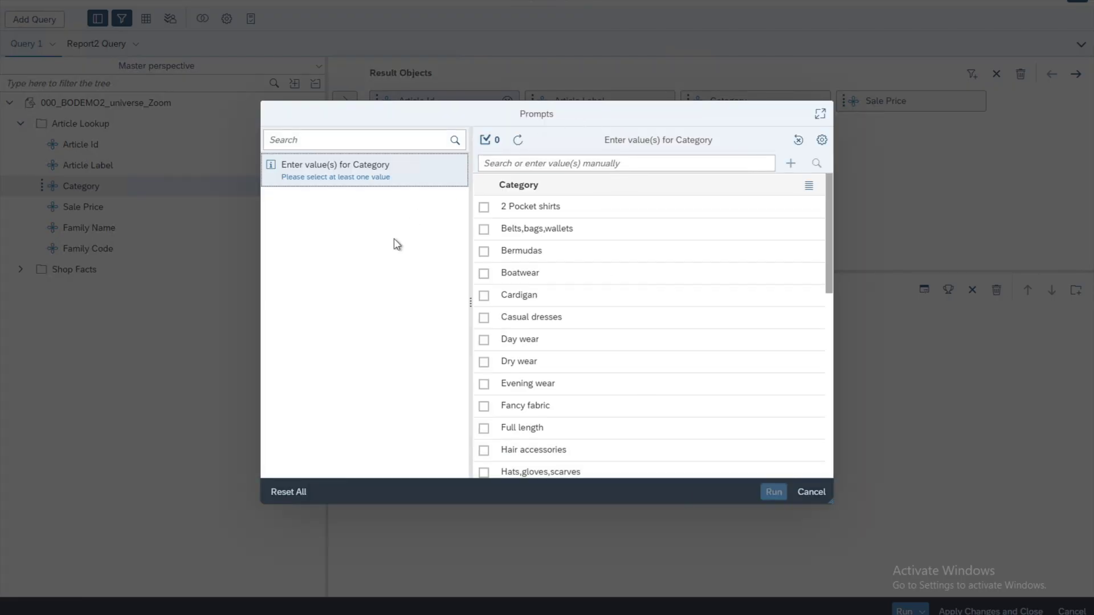
Step: Answer the Category prompt with Bermudas and Evening wear and run the query
{"action": "left_click", "coordinate": [484, 252]}
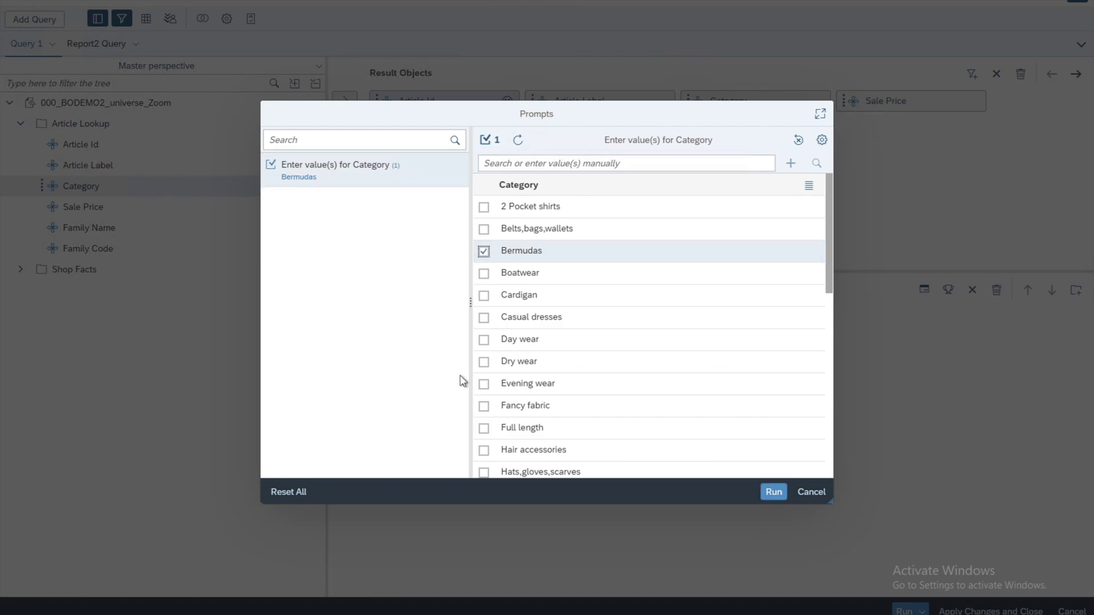
{"action": "left_click", "coordinate": [485, 384]}
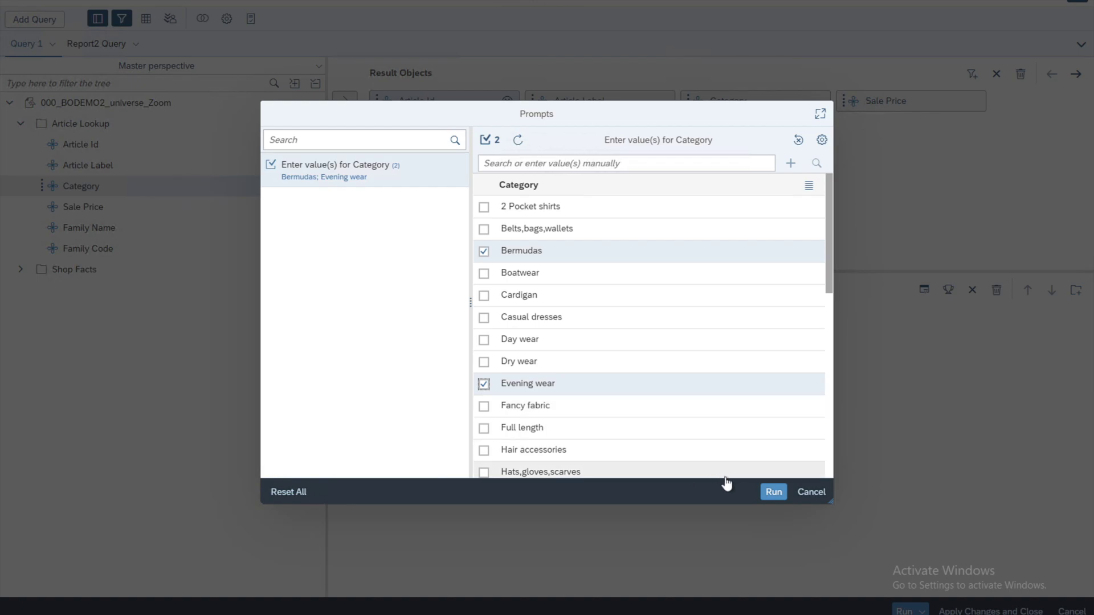
{"action": "left_click", "coordinate": [773, 494]}
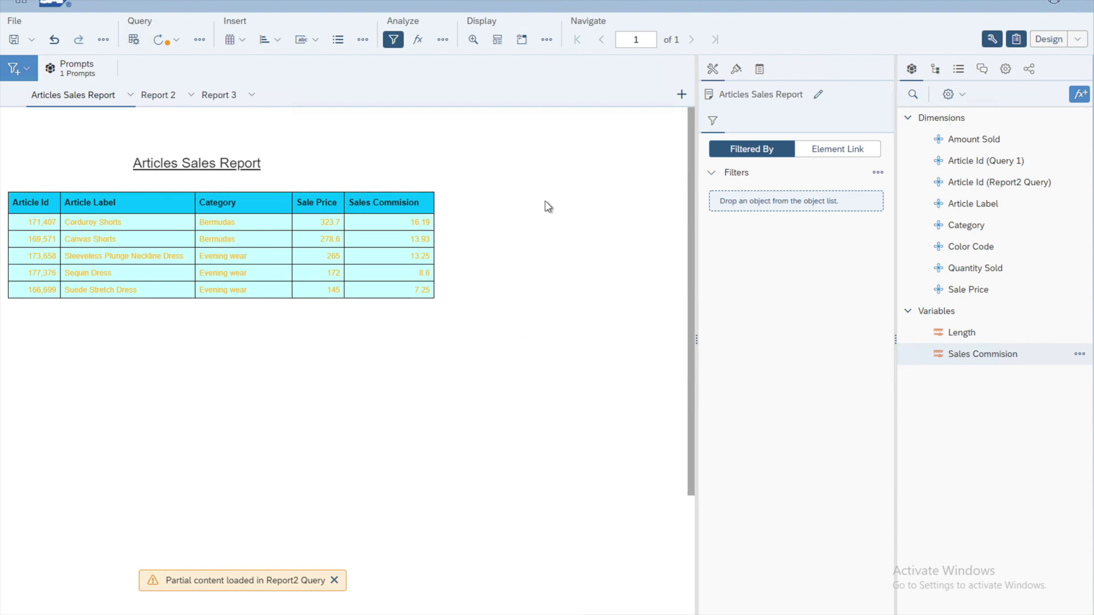
Step: Switch the document to Reading mode and start a refresh of the Articles Sales Report
{"action": "left_click", "coordinate": [1079, 41]}
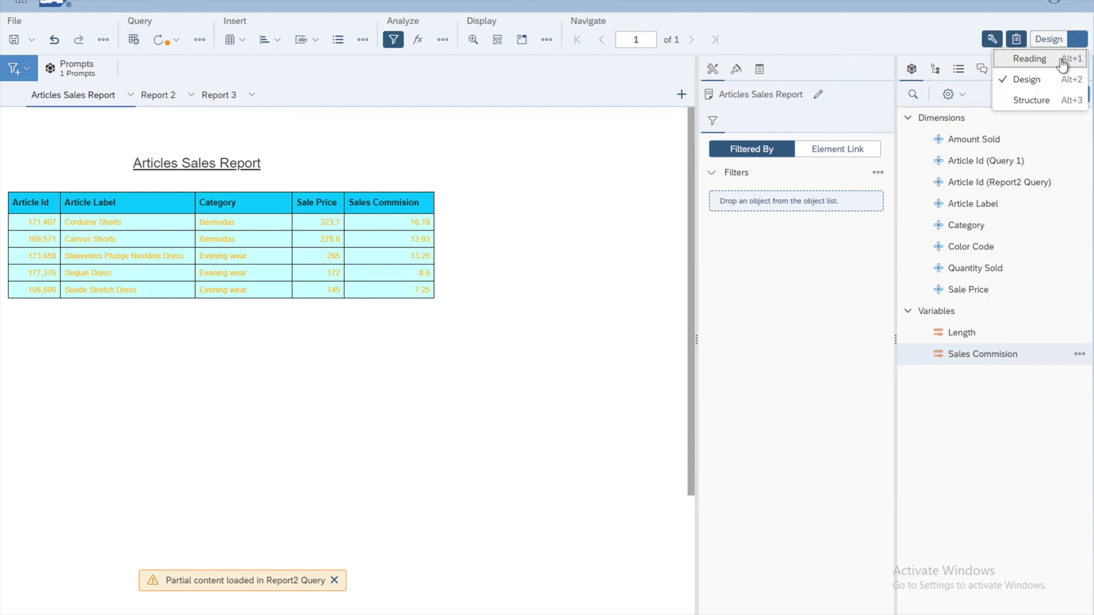
{"action": "left_click", "coordinate": [1030, 59]}
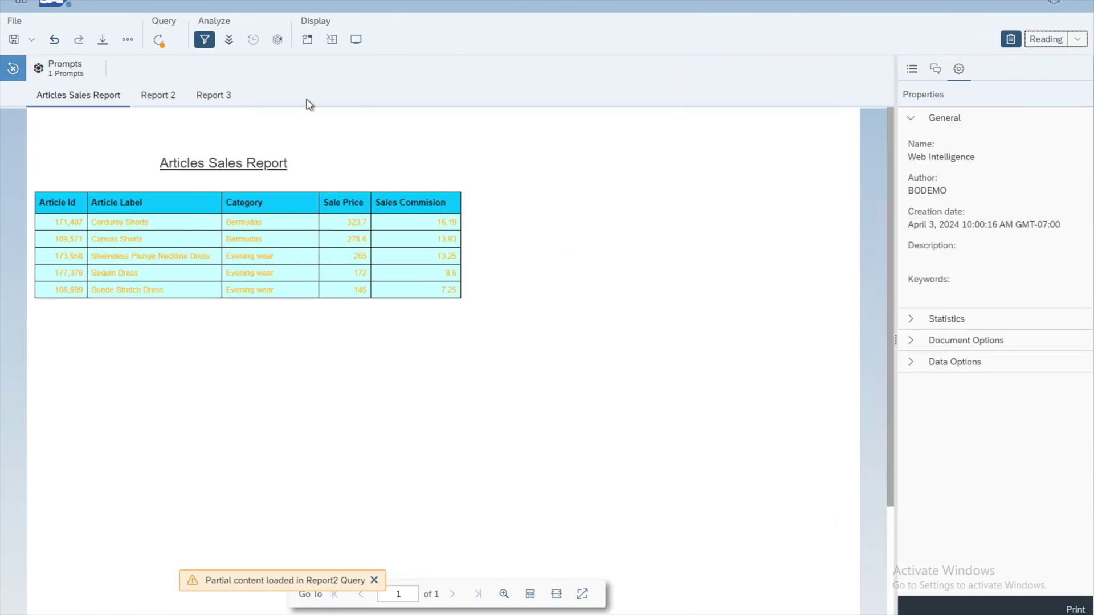
{"action": "left_click", "coordinate": [160, 41]}
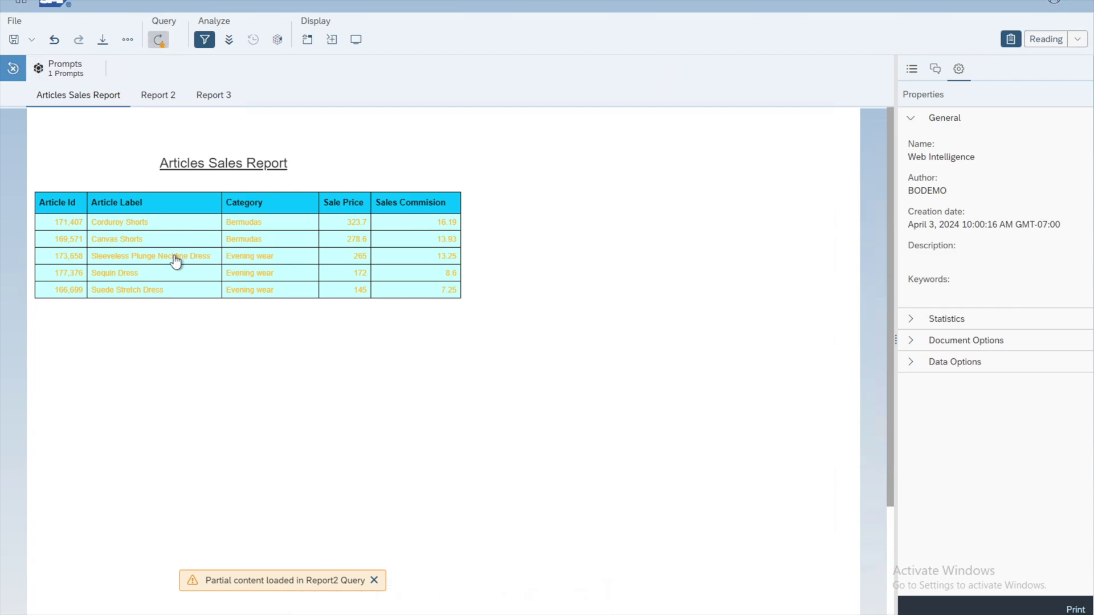
Step: Reload the Category prompt's value list and run it with Full length, 2 Pocket shirts and Jewelry instead of Bermudas and Evening wear
{"action": "left_click", "coordinate": [517, 141]}
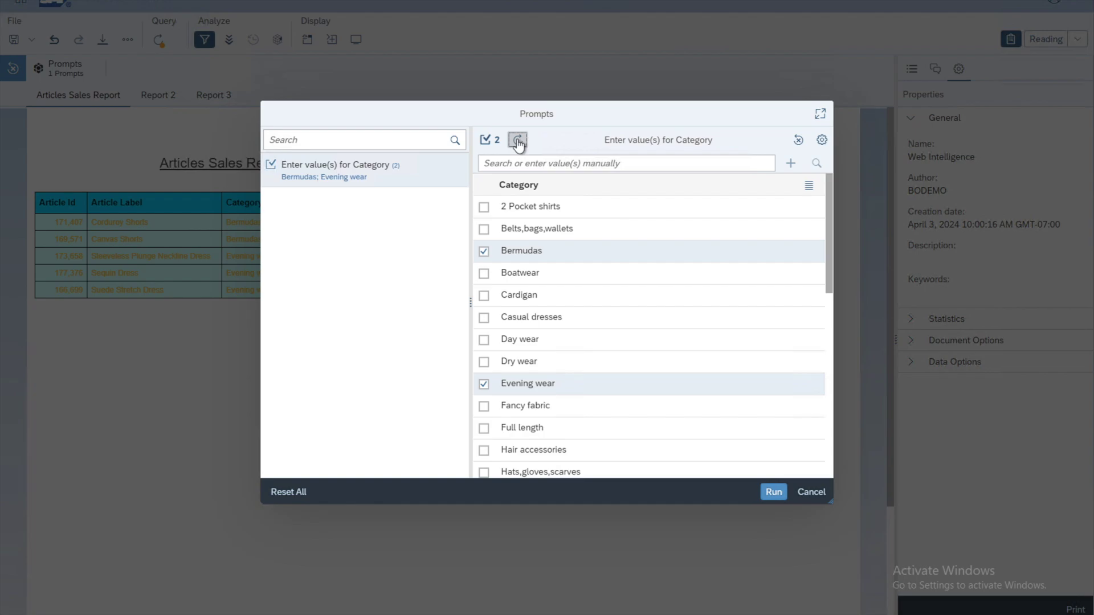
{"action": "left_click", "coordinate": [483, 251]}
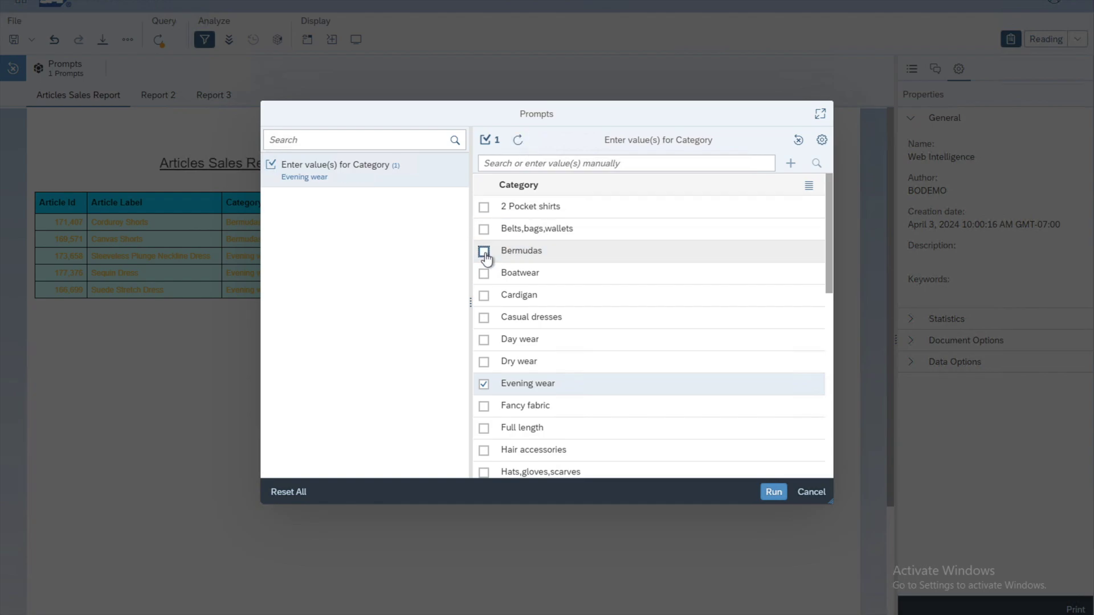
{"action": "left_click", "coordinate": [484, 383]}
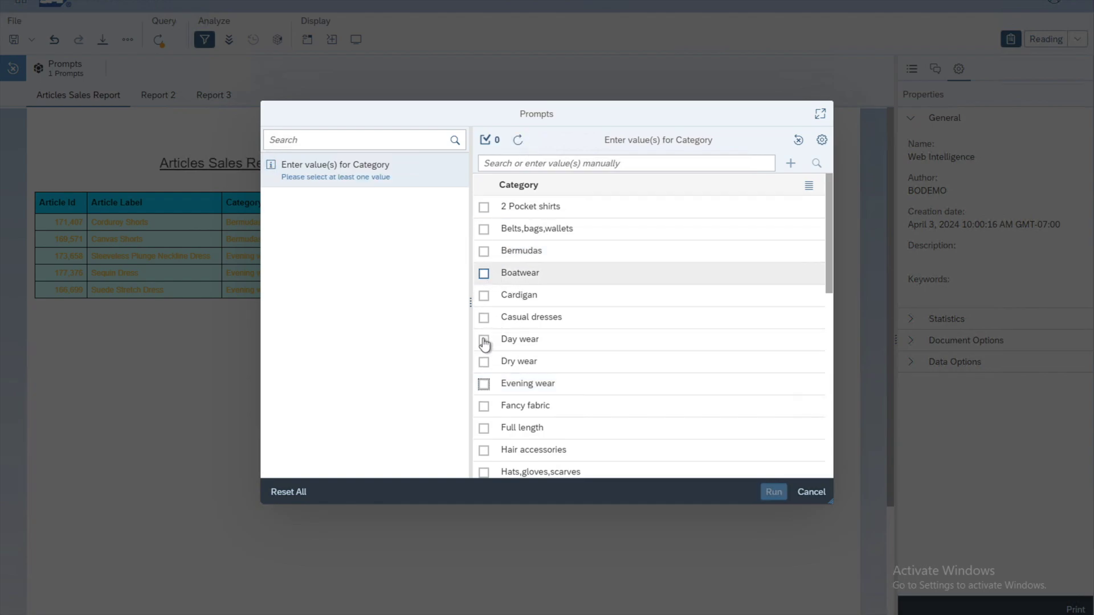
{"action": "left_click", "coordinate": [484, 429]}
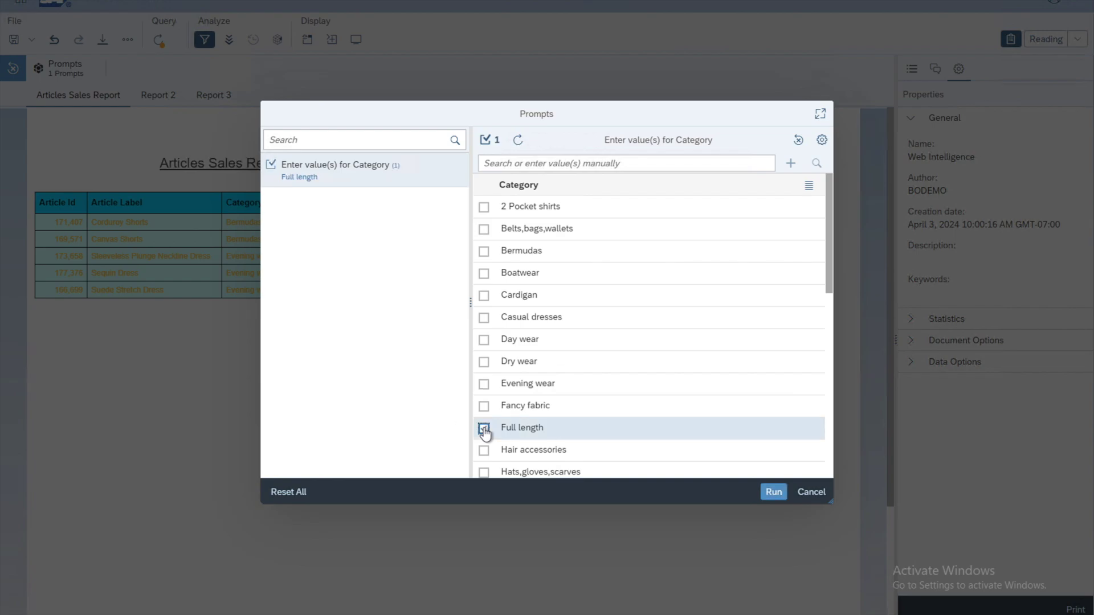
{"action": "left_click", "coordinate": [484, 207]}
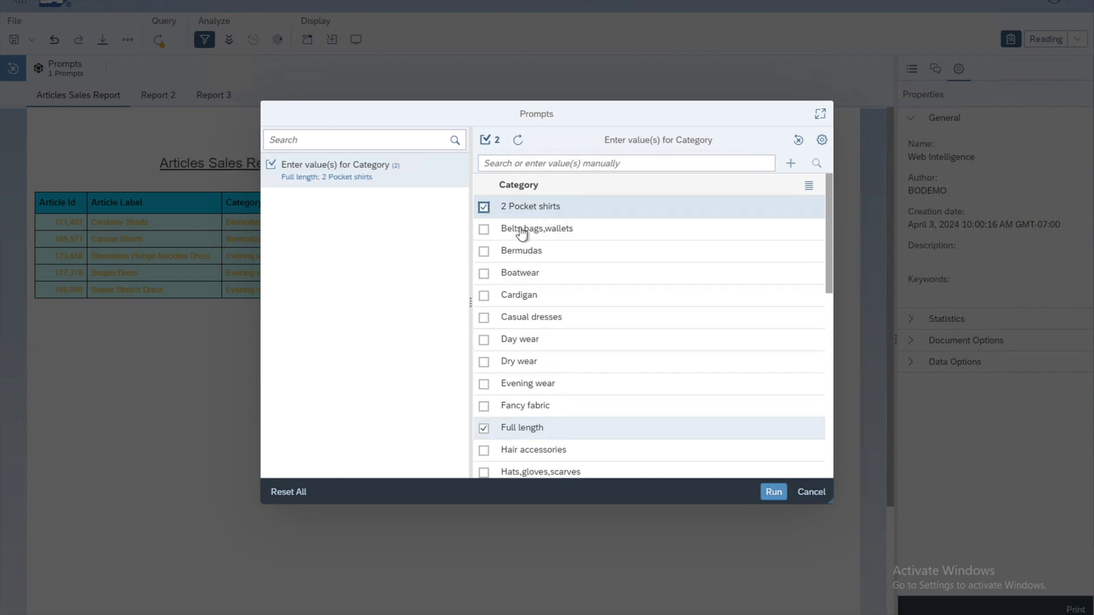
{"action": "left_click", "coordinate": [828, 408]}
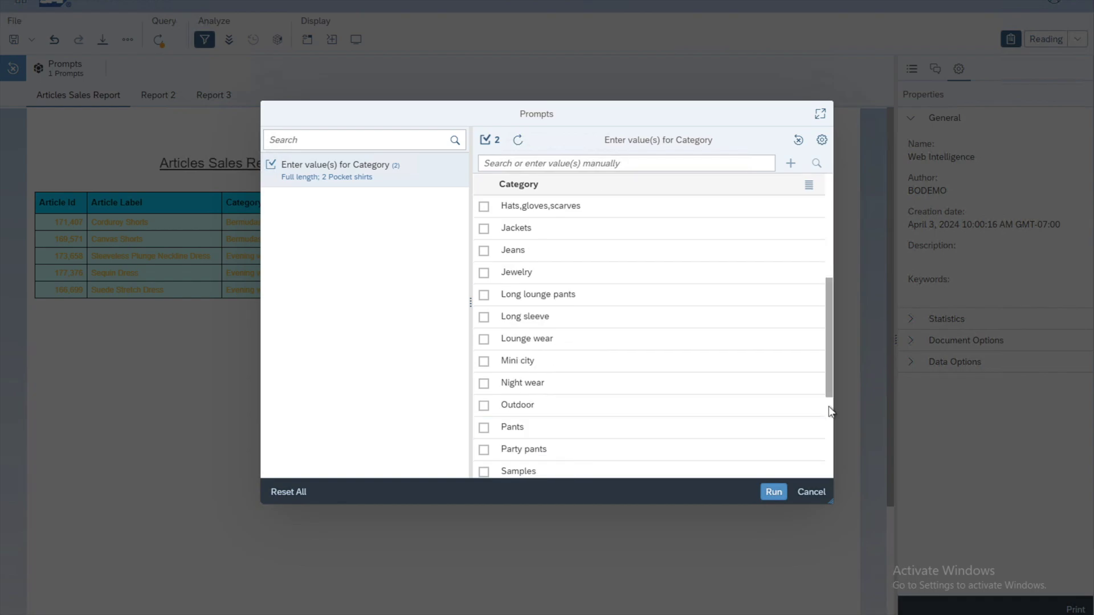
{"action": "left_click", "coordinate": [484, 273]}
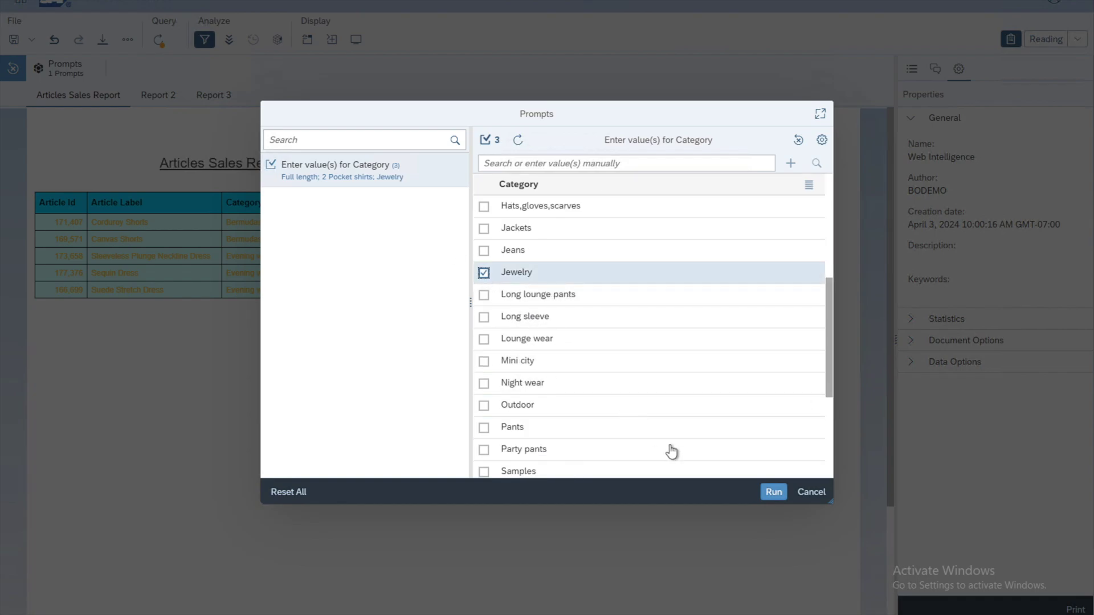
{"action": "left_click", "coordinate": [772, 493]}
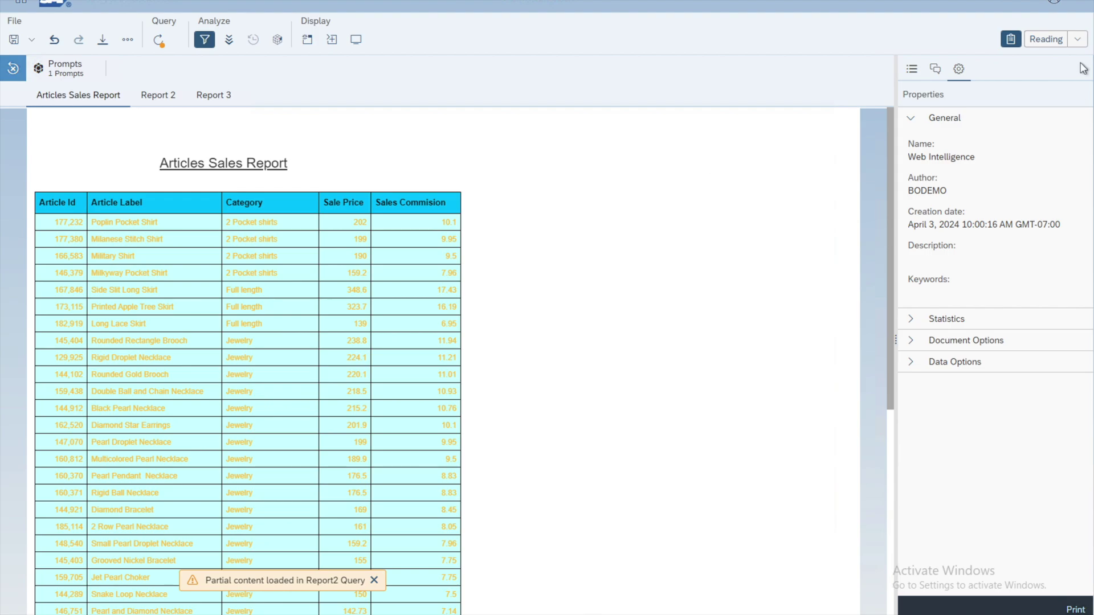
Step: Switch the document to Design mode and open its query for editing
{"action": "left_click", "coordinate": [1081, 39]}
{"action": "left_click", "coordinate": [1025, 78]}
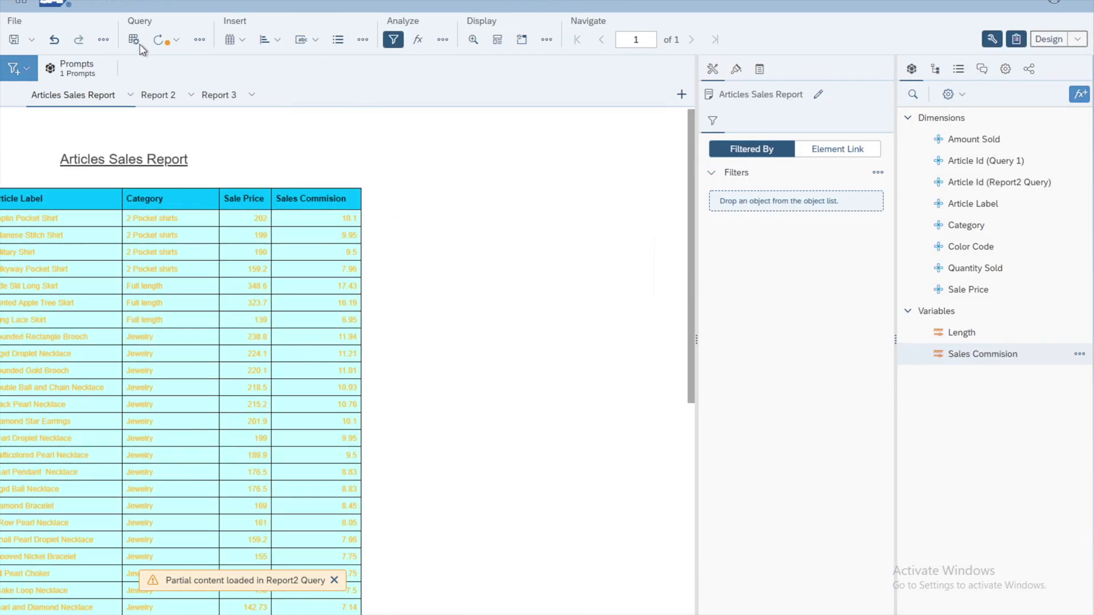
{"action": "left_click", "coordinate": [133, 41]}
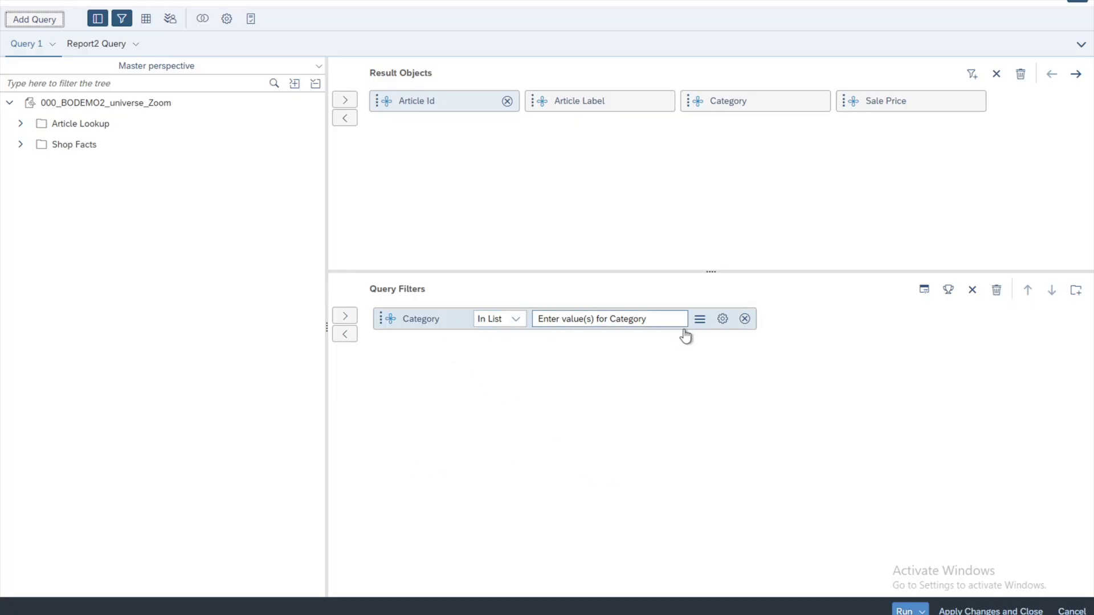
Step: Enable default values for the Category filter's prompt and set them to Bermudas and Boatwear
{"action": "left_click", "coordinate": [722, 320]}
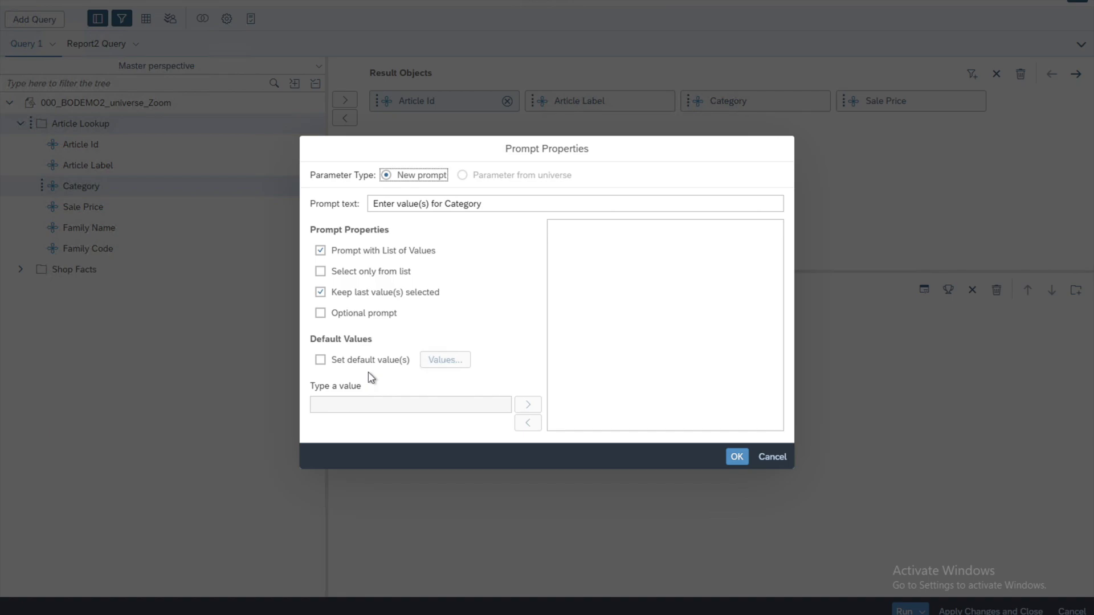
{"action": "left_click", "coordinate": [321, 362]}
{"action": "left_click", "coordinate": [455, 365]}
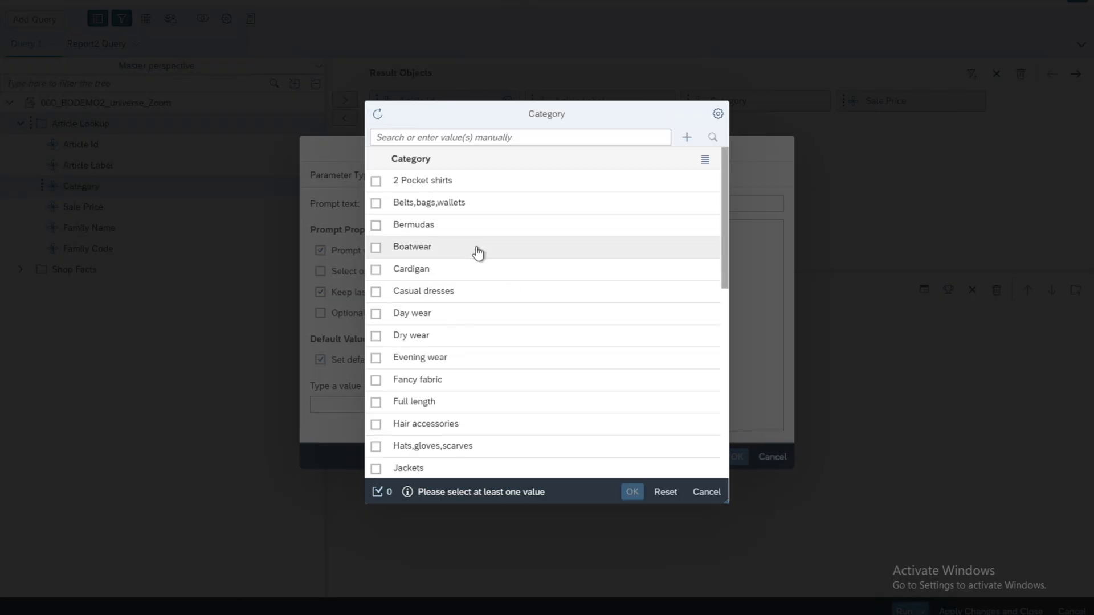
{"action": "left_click", "coordinate": [376, 226]}
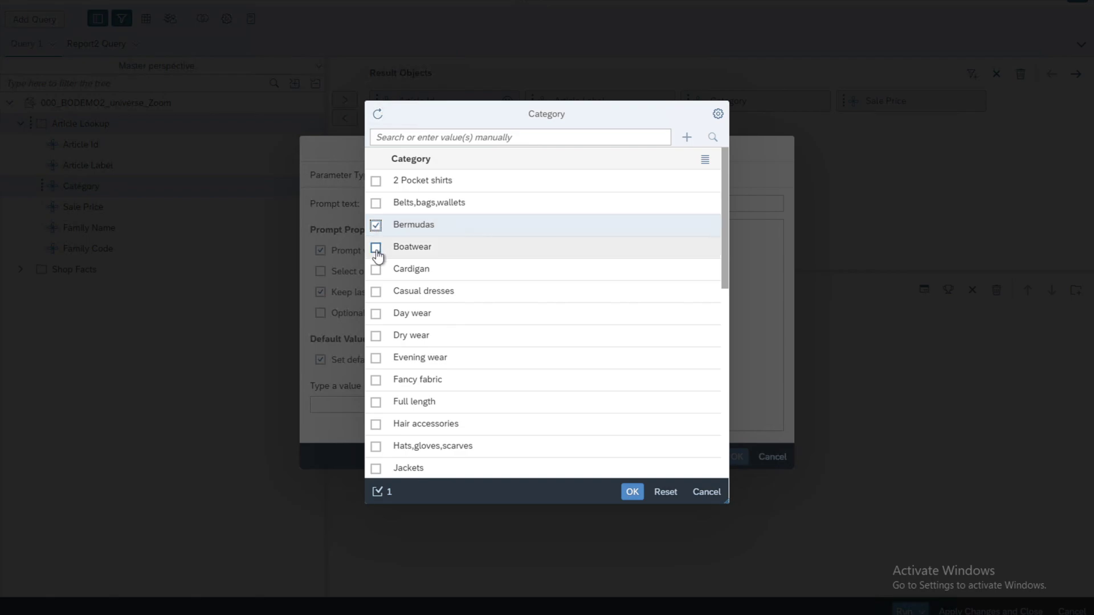
{"action": "left_click", "coordinate": [375, 249]}
{"action": "left_click", "coordinate": [632, 492]}
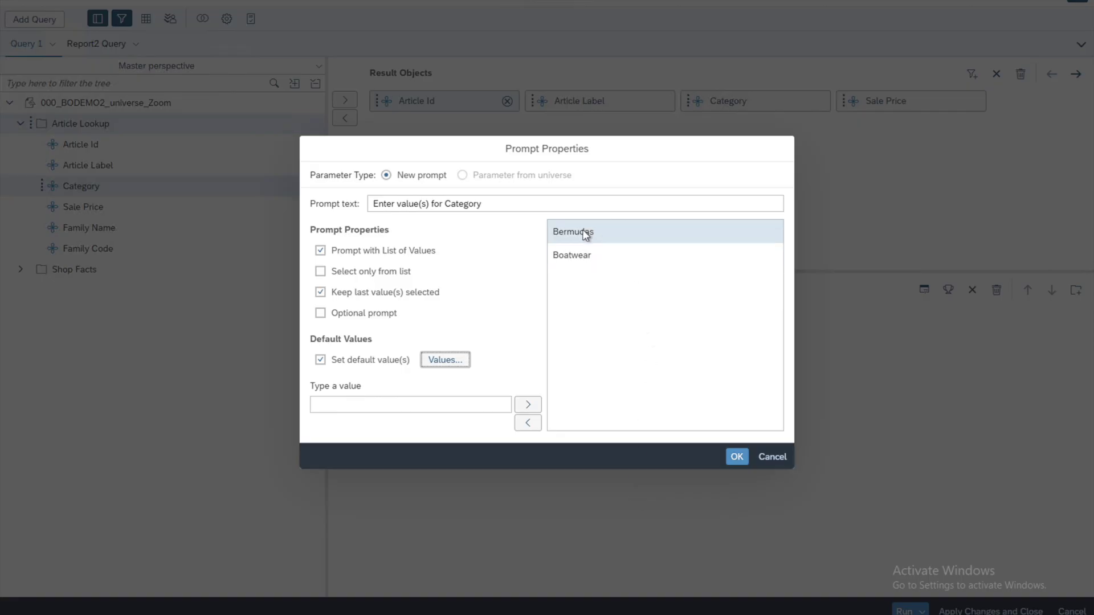
{"action": "left_click", "coordinate": [414, 406]}
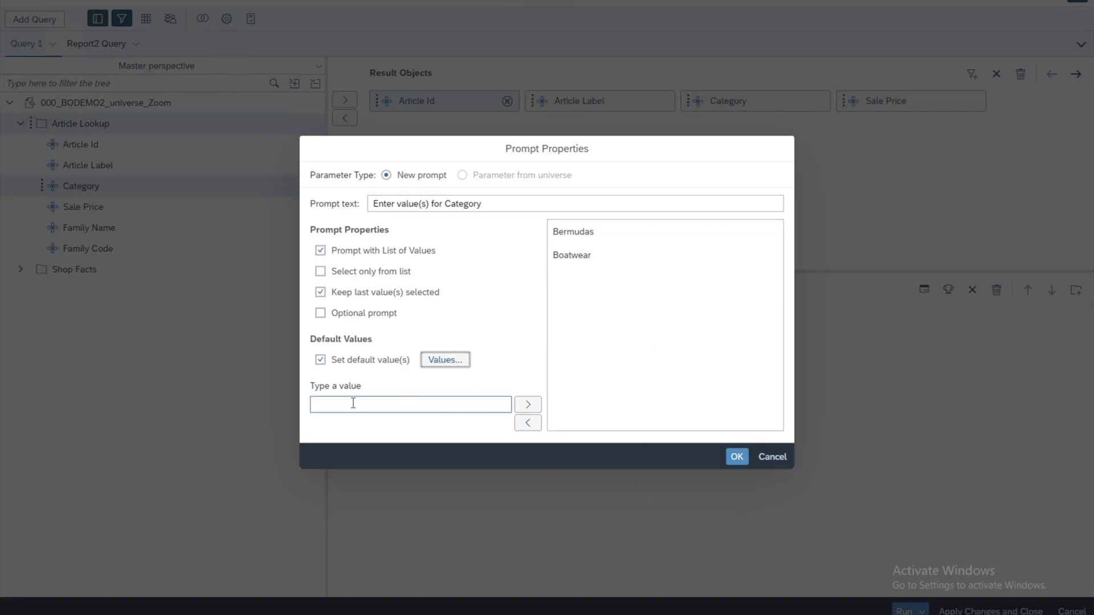
{"action": "left_click", "coordinate": [534, 411]}
{"action": "left_click", "coordinate": [445, 403]}
{"action": "left_click", "coordinate": [587, 236]}
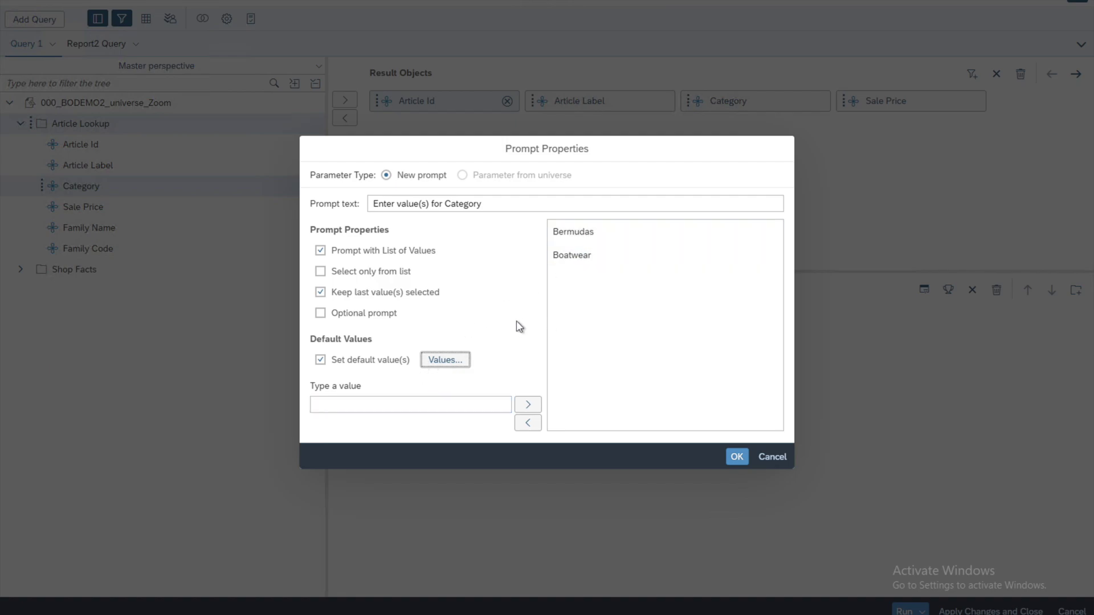
{"action": "left_click", "coordinate": [736, 458]}
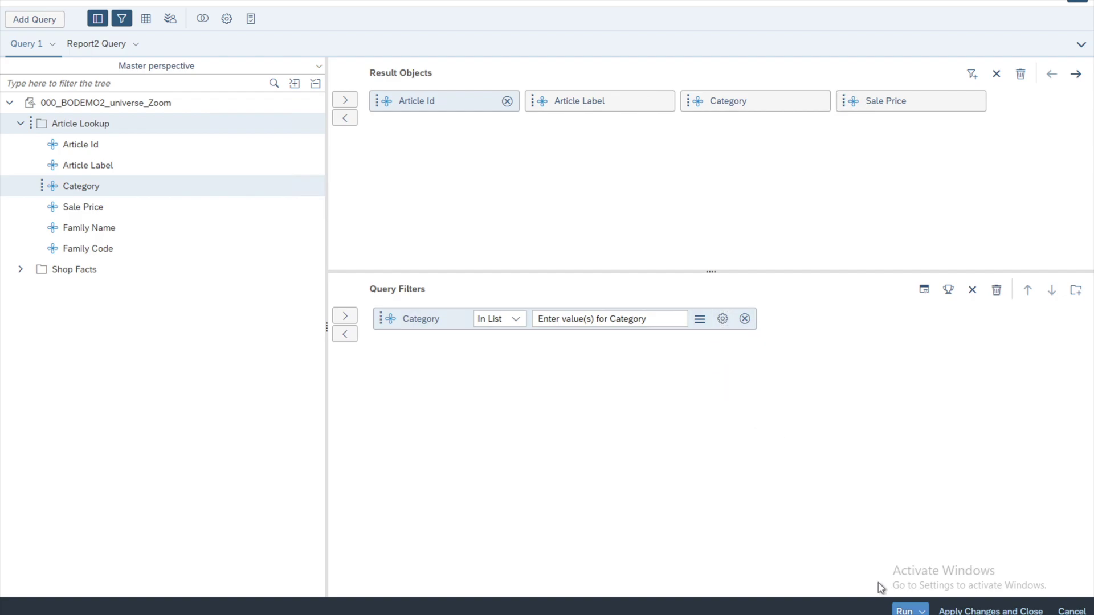
Step: Compare the values preselected in the Category prompt at query run with the default values in its prompt properties
{"action": "left_click", "coordinate": [900, 610]}
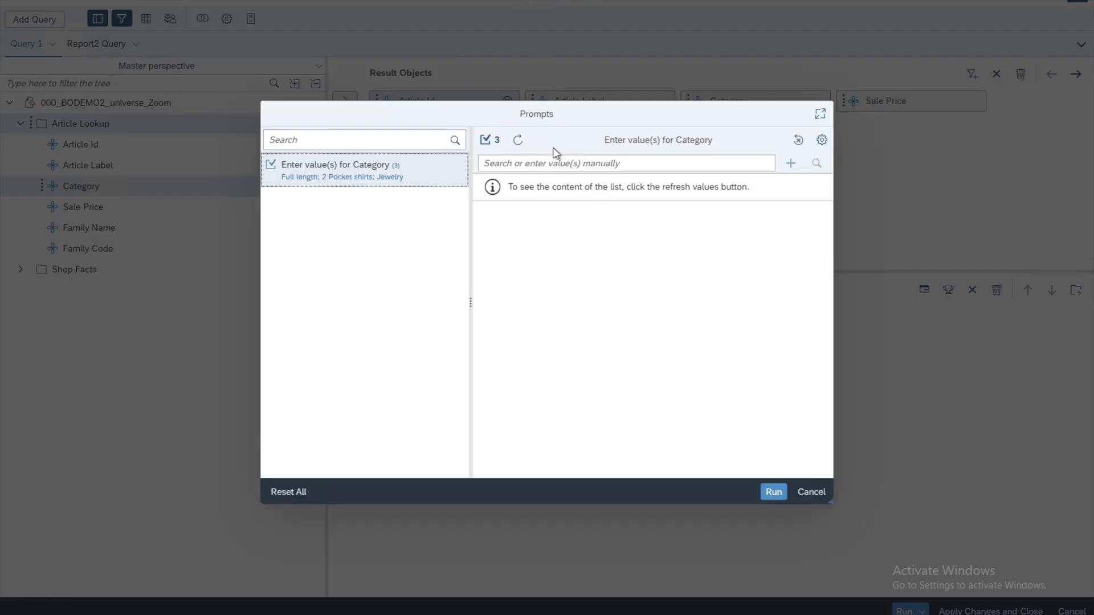
{"action": "left_click", "coordinate": [517, 140]}
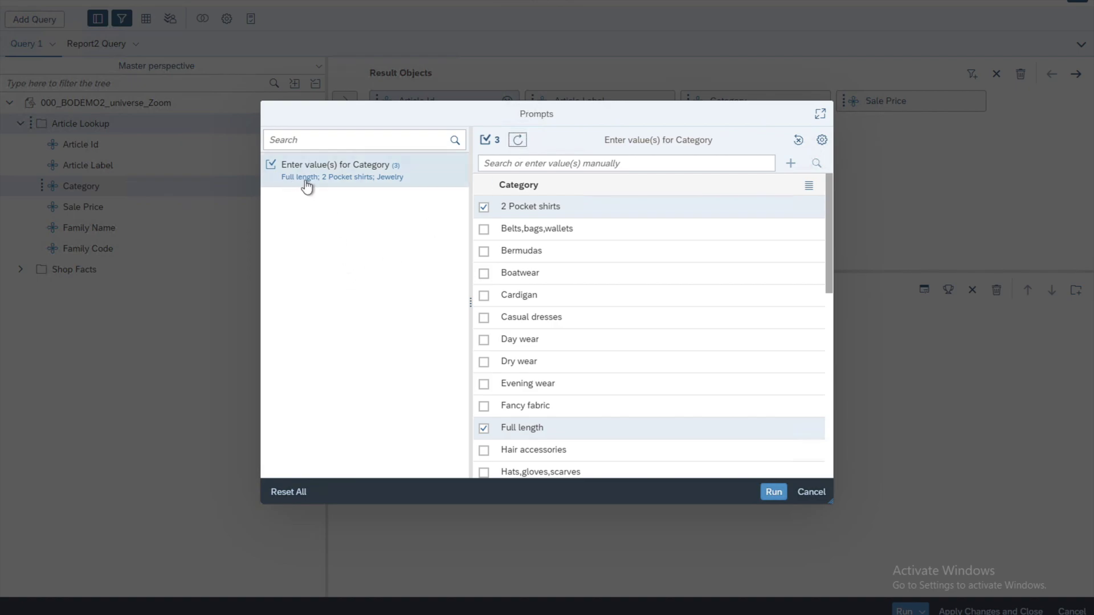
{"action": "mouse_move", "coordinate": [343, 188]}
{"action": "left_click", "coordinate": [813, 492]}
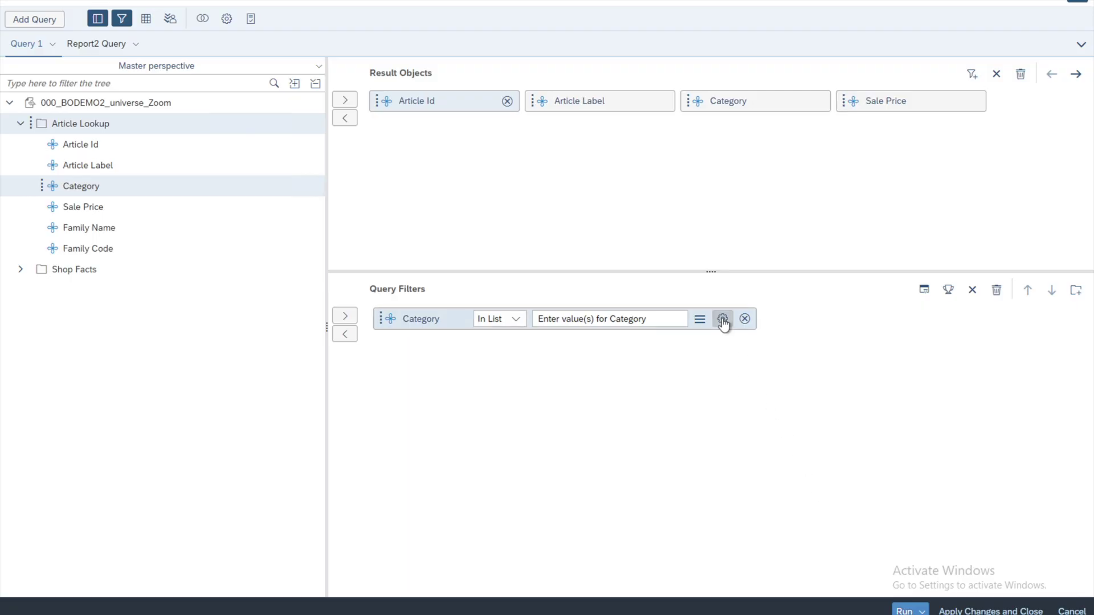
{"action": "left_click", "coordinate": [723, 318]}
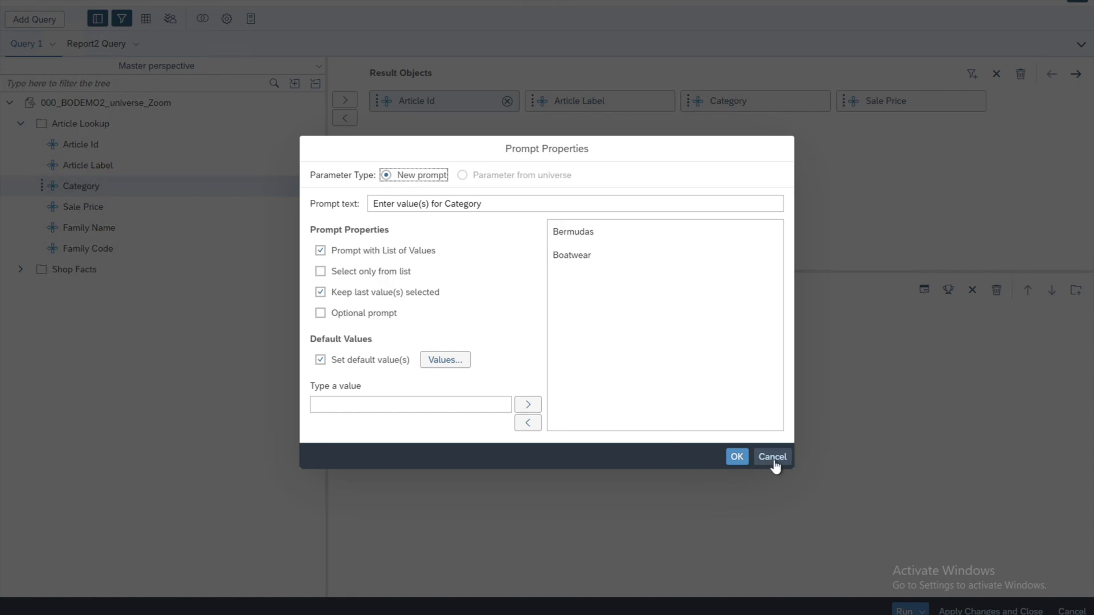
{"action": "left_click", "coordinate": [736, 456]}
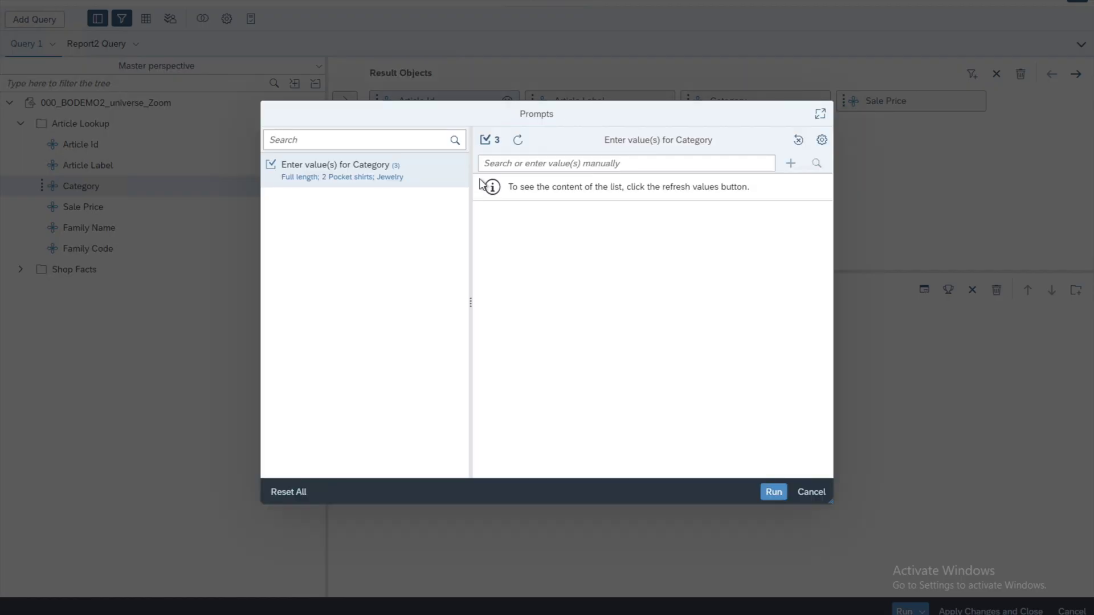
Step: Answer the Category prompt with only Jeans instead of 2 Pocket shirts, Full length and Jewelry, and run the query
{"action": "left_click", "coordinate": [519, 144]}
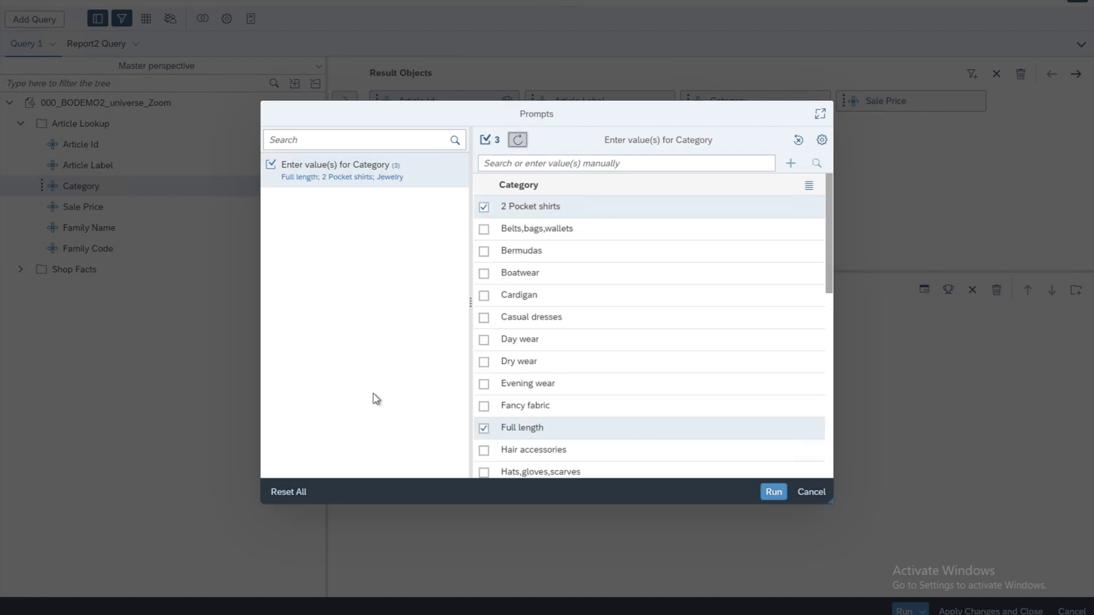
{"action": "left_click", "coordinate": [829, 351]}
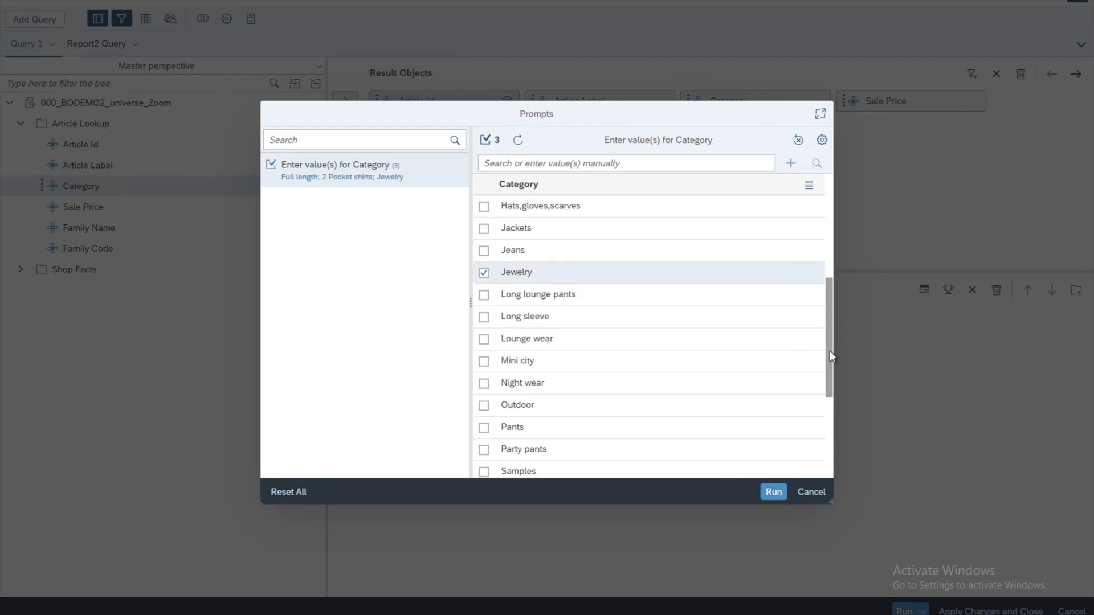
{"action": "left_click", "coordinate": [829, 424]}
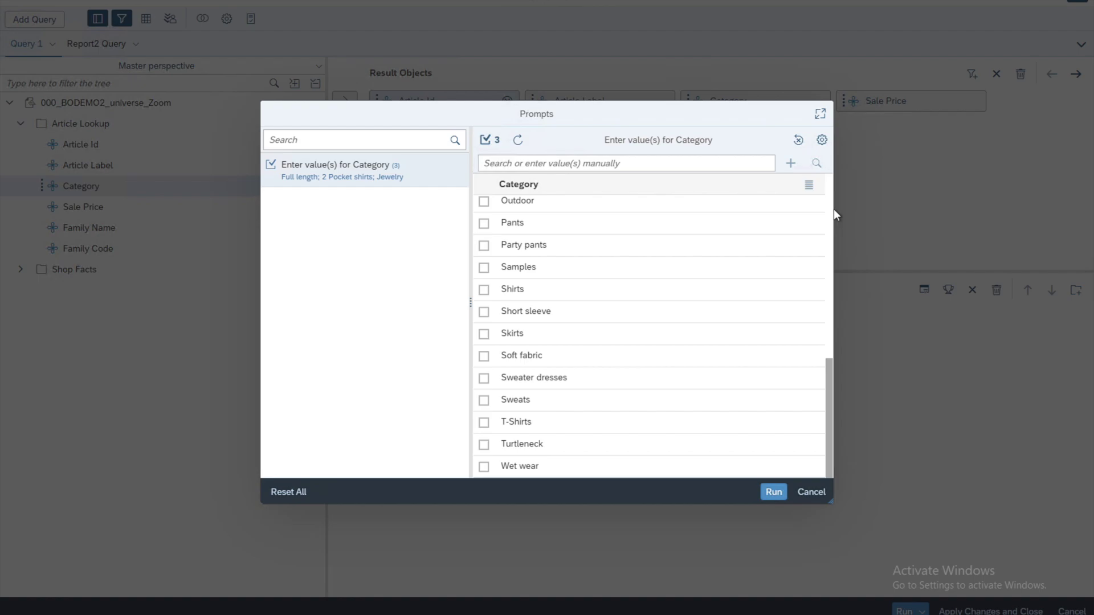
{"action": "scroll", "coordinate": [828, 195], "scroll_direction": "up", "scroll_amount": 10}
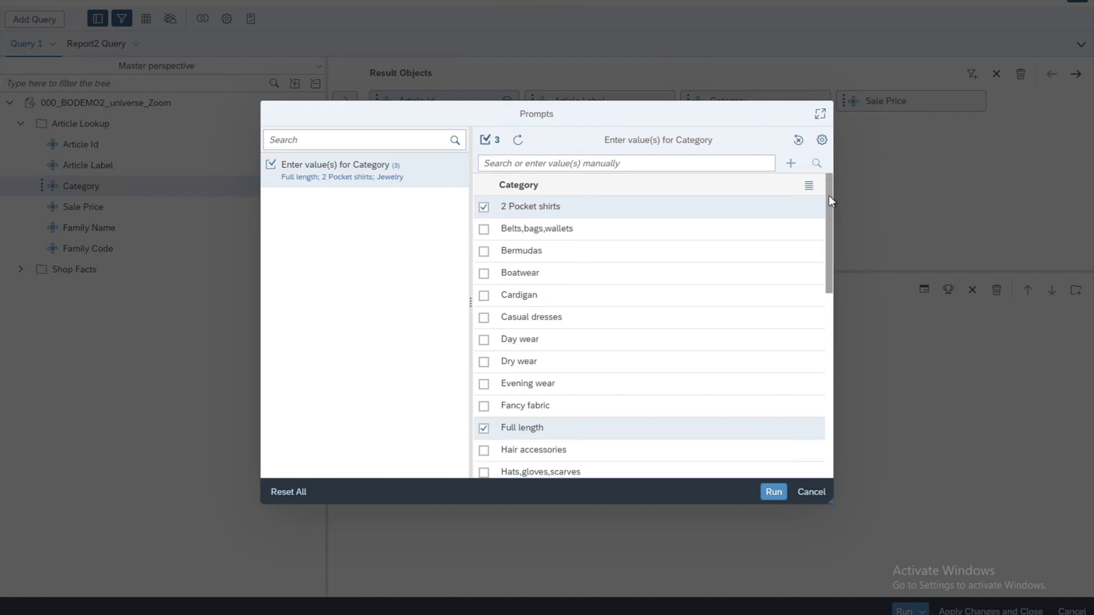
{"action": "left_click", "coordinate": [483, 207]}
{"action": "left_click", "coordinate": [484, 429]}
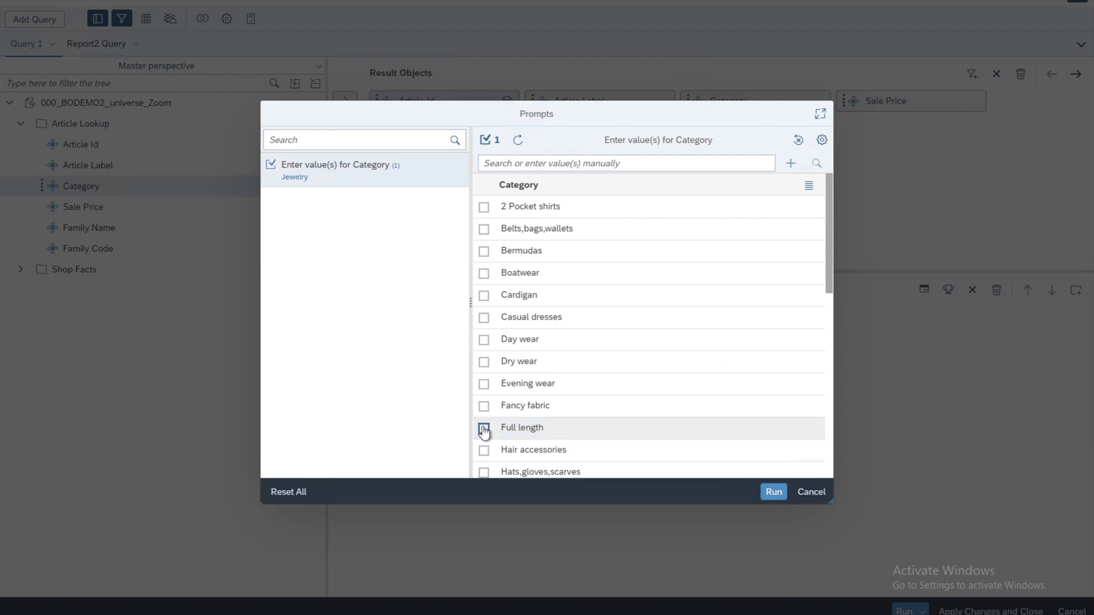
{"action": "scroll", "coordinate": [832, 469], "scroll_direction": "down", "scroll_amount": 5}
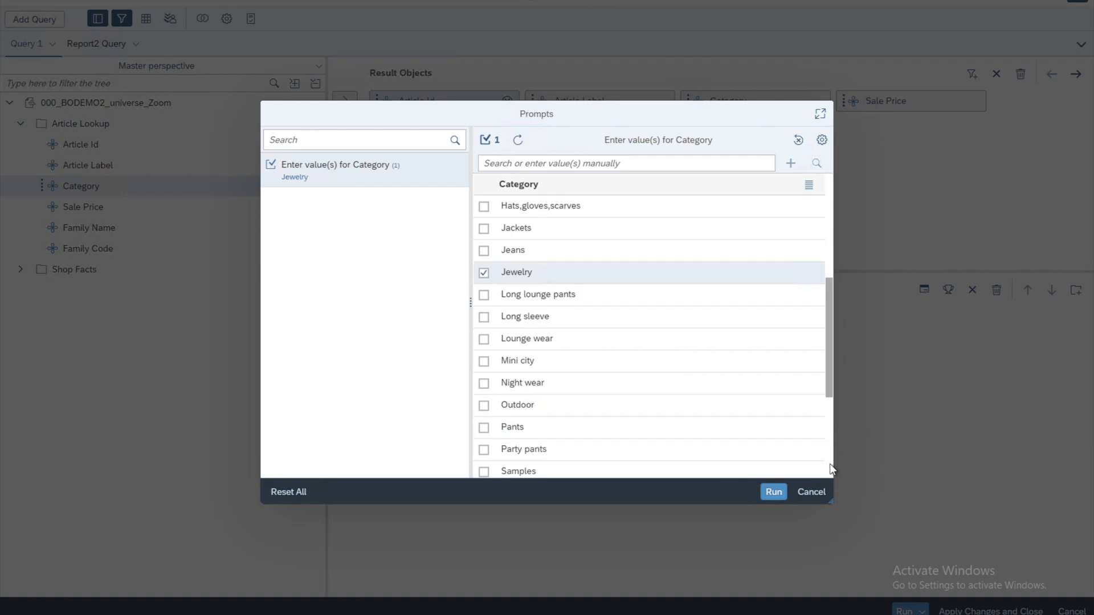
{"action": "left_click", "coordinate": [484, 274]}
{"action": "left_click", "coordinate": [484, 251]}
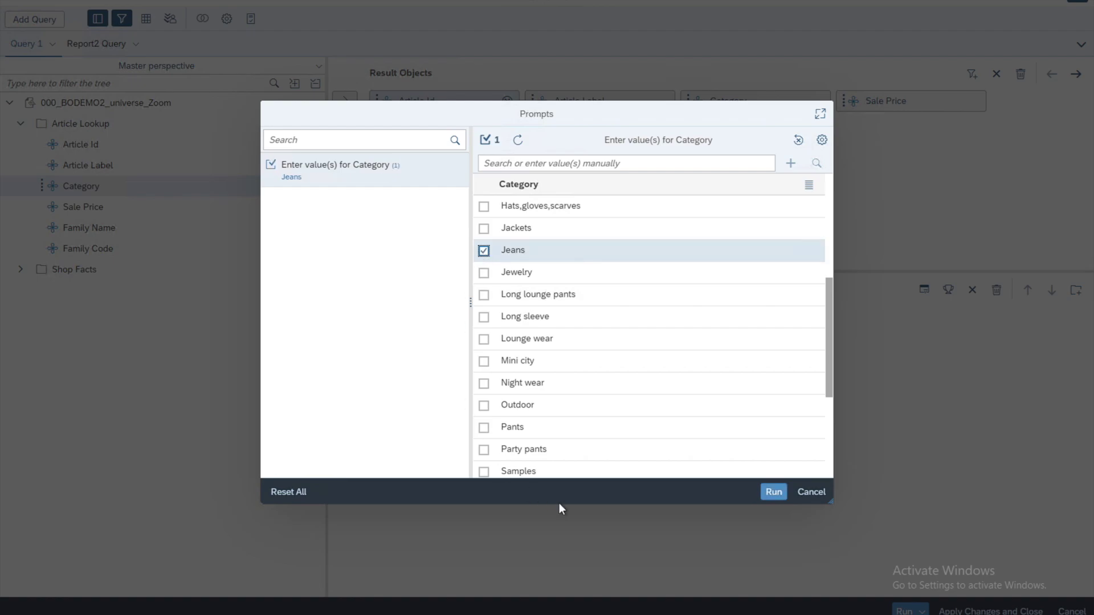
{"action": "left_click", "coordinate": [774, 492]}
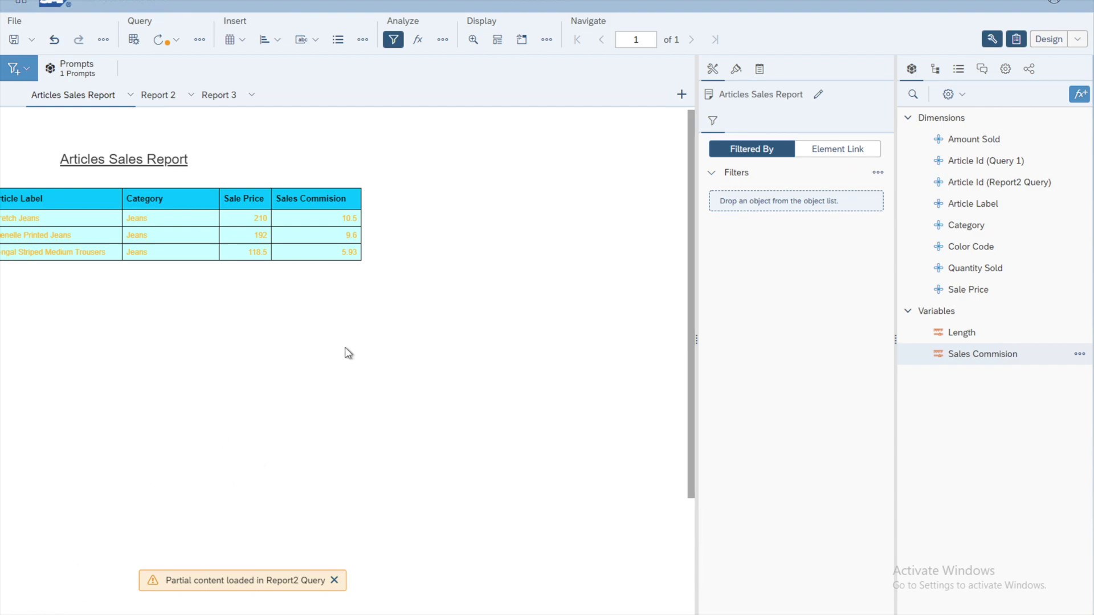
Step: Reopen the query and review the Category prompt's properties, including Keep last value(s) selected and the default values
{"action": "left_click", "coordinate": [134, 40]}
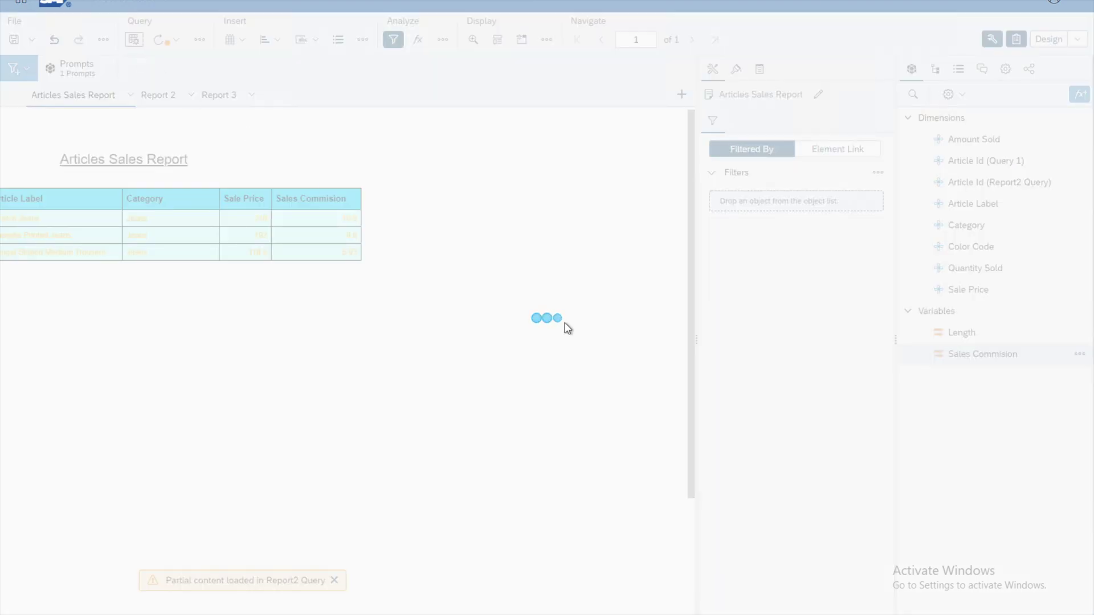
{"action": "left_click", "coordinate": [722, 319]}
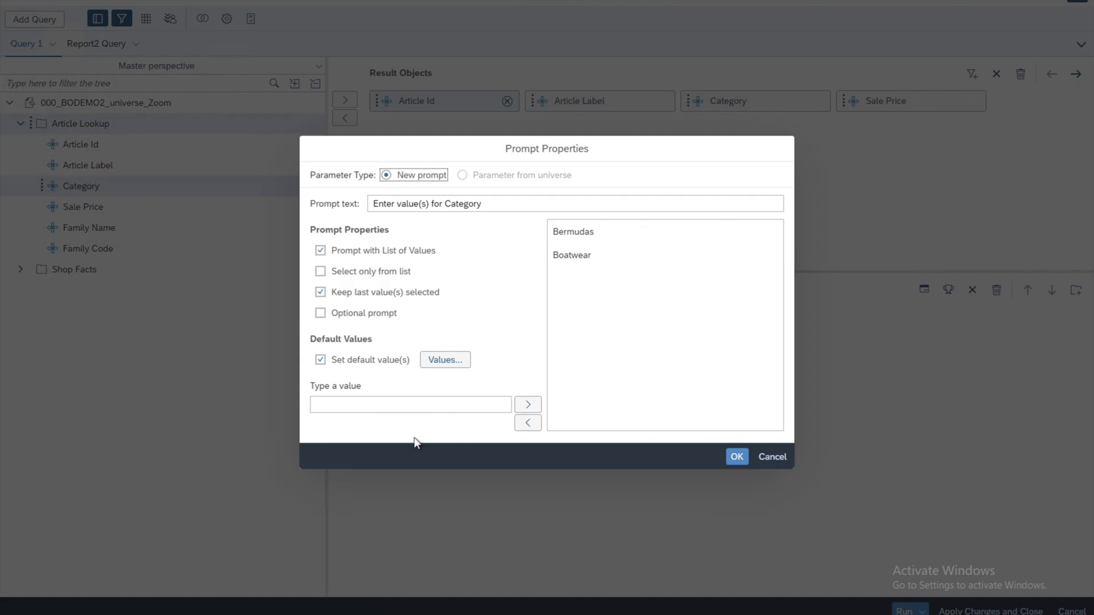
{"action": "left_click", "coordinate": [737, 458]}
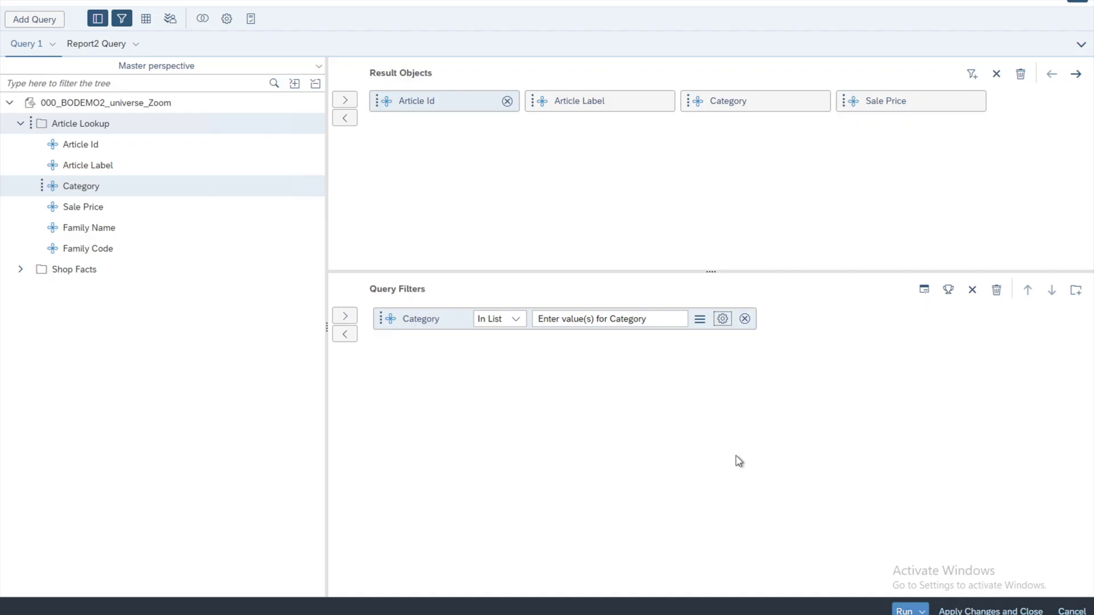
Step: Reload the Category prompt's value list and run the query again with the kept Jeans selection
{"action": "left_click", "coordinate": [904, 610]}
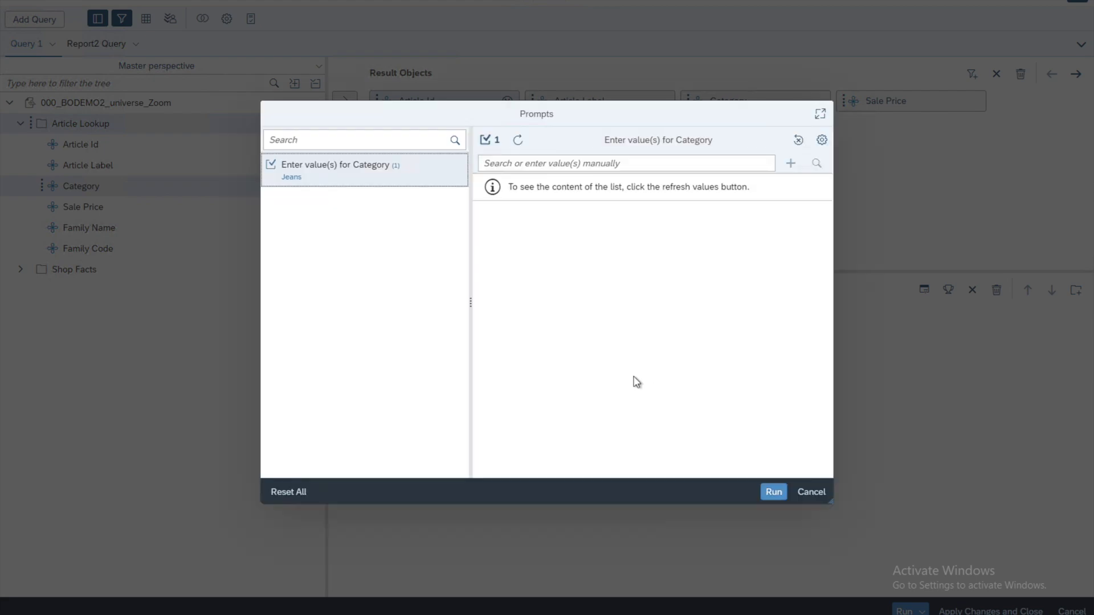
{"action": "left_click", "coordinate": [518, 141]}
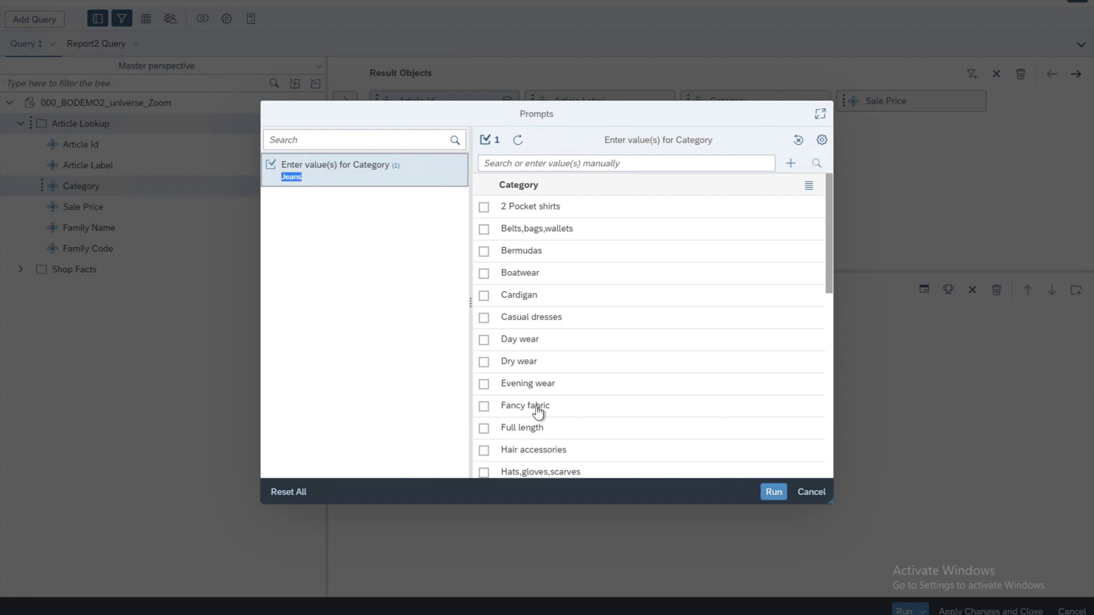
{"action": "left_click", "coordinate": [773, 493]}
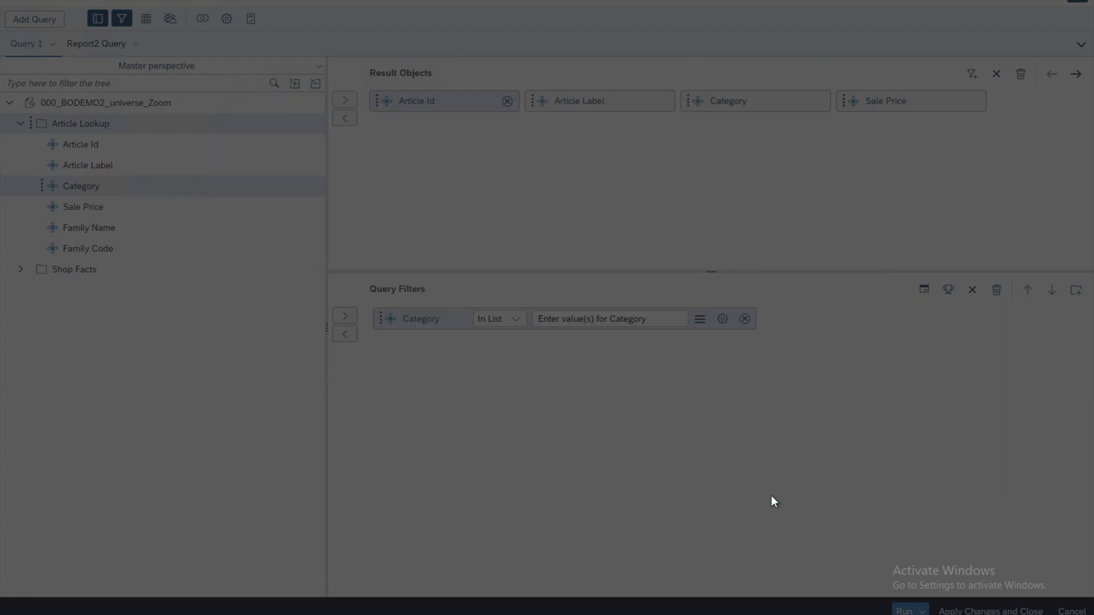